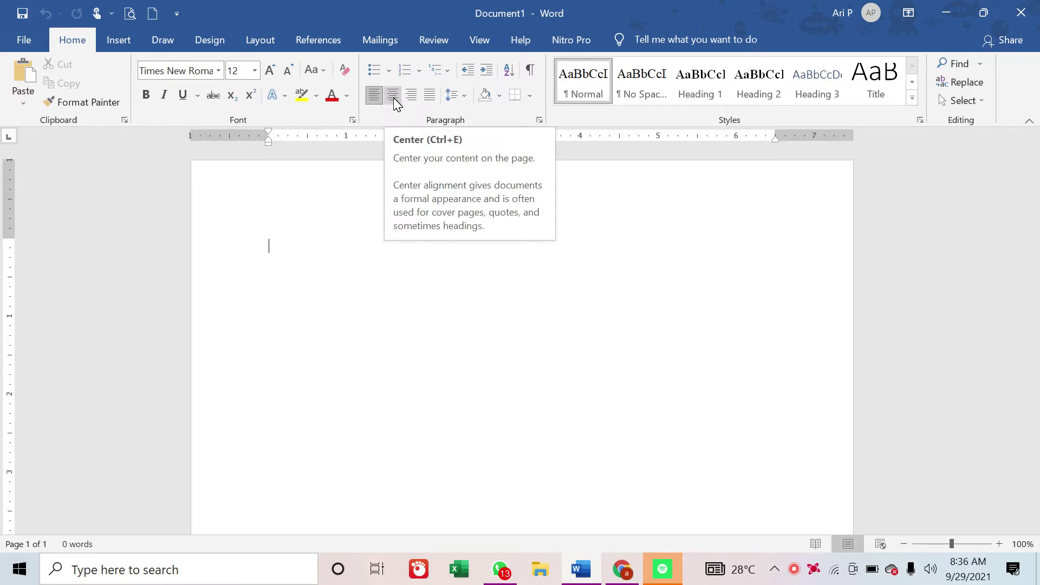
Step: Enter the centred title "DAFTAR ISI" at the start of the document and make it bold
{"action": "left_click", "coordinate": [393, 97]}
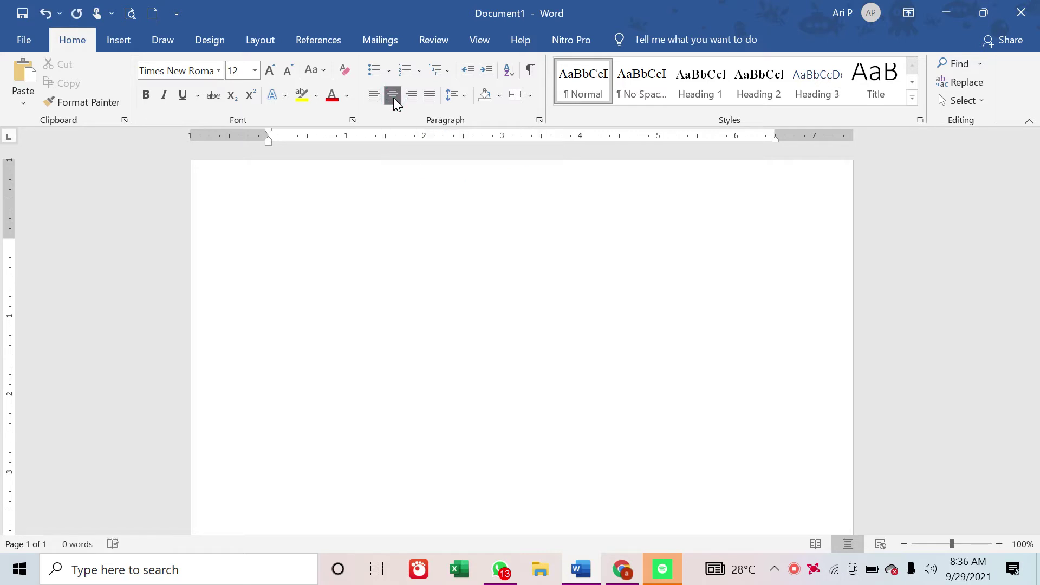
{"action": "type", "text": "DAFTAR ISI"}
{"action": "left_click", "coordinate": [588, 239]}
{"action": "left_click_drag", "start_coordinate": [589, 239], "coordinate": [481, 248]}
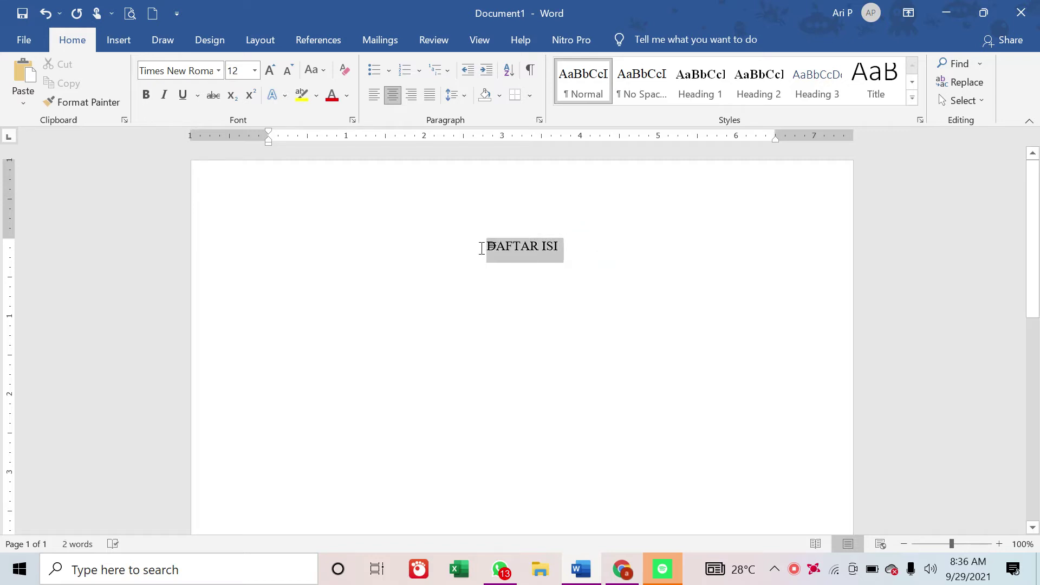
{"action": "left_click", "coordinate": [146, 95]}
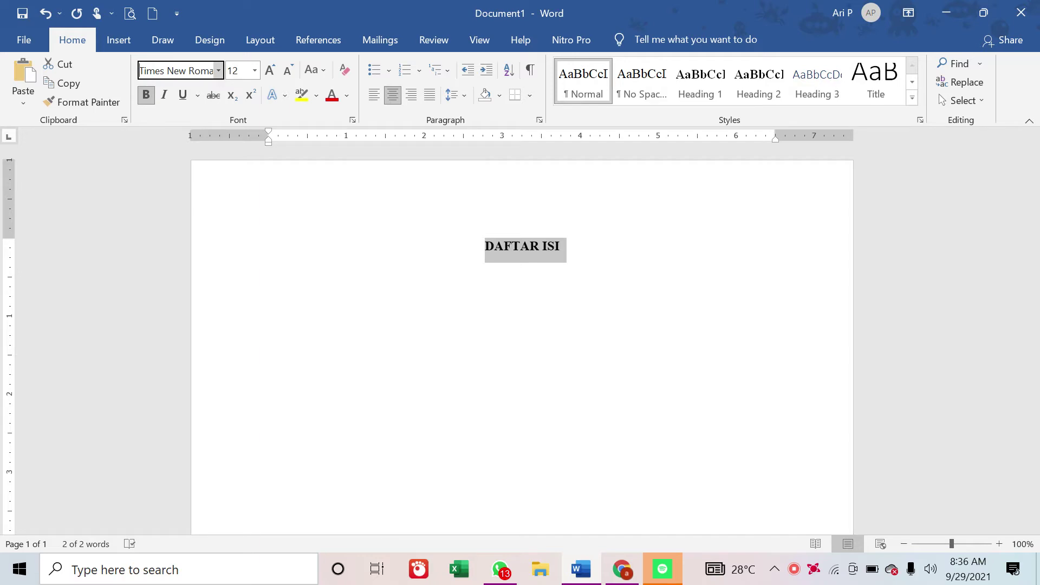
Step: Set the title's font to Times New Roman at size 12
{"action": "left_click", "coordinate": [217, 67]}
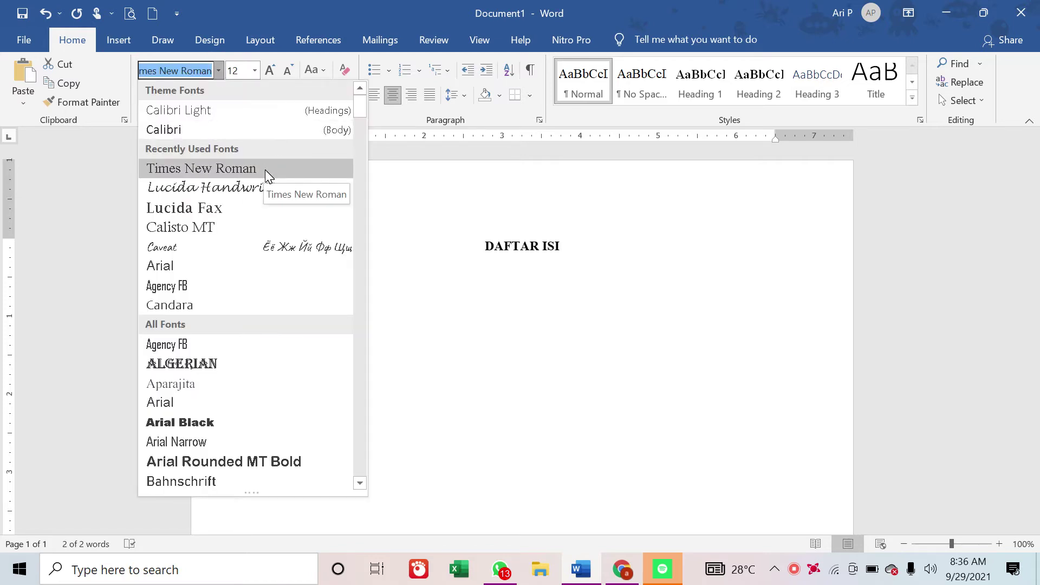
{"action": "left_click", "coordinate": [265, 170]}
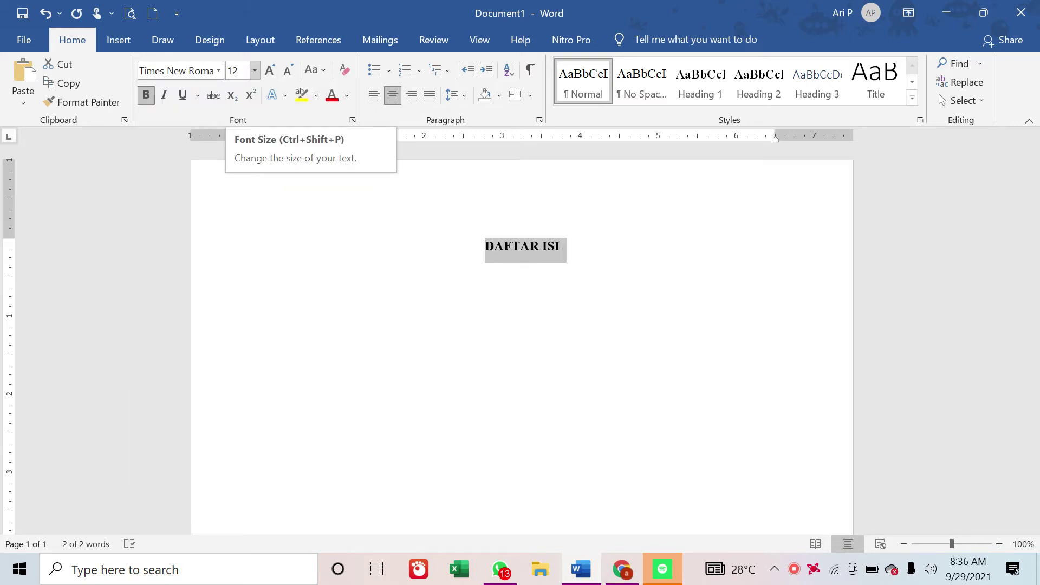
{"action": "left_click", "coordinate": [254, 76]}
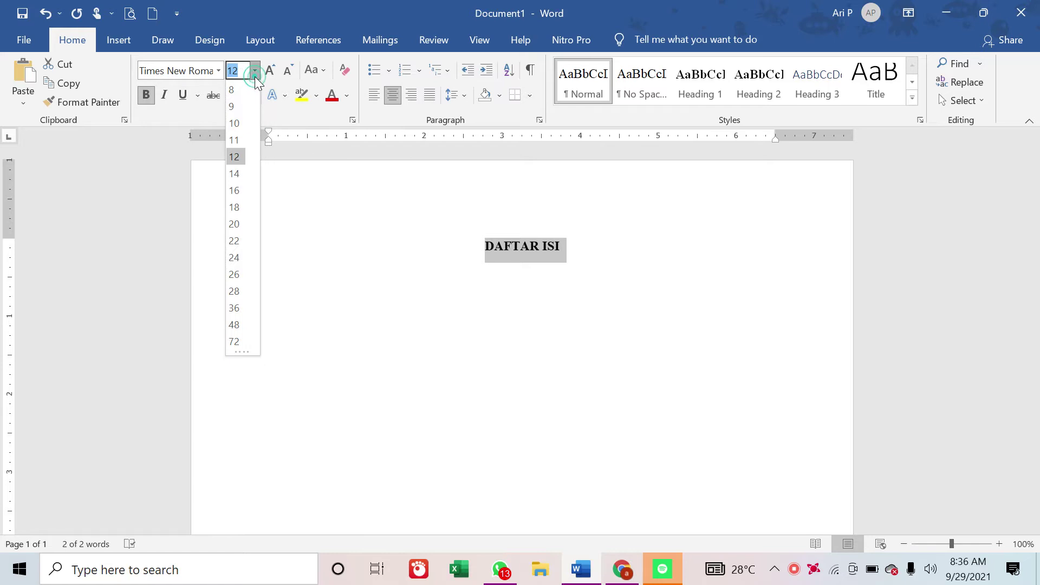
{"action": "left_click", "coordinate": [243, 161]}
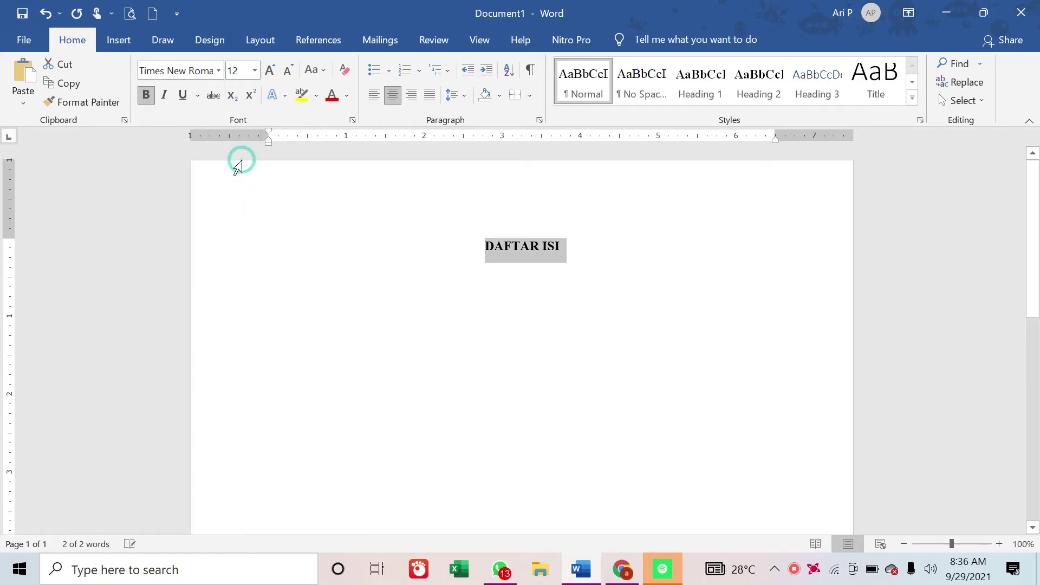
{"action": "left_click", "coordinate": [592, 250]}
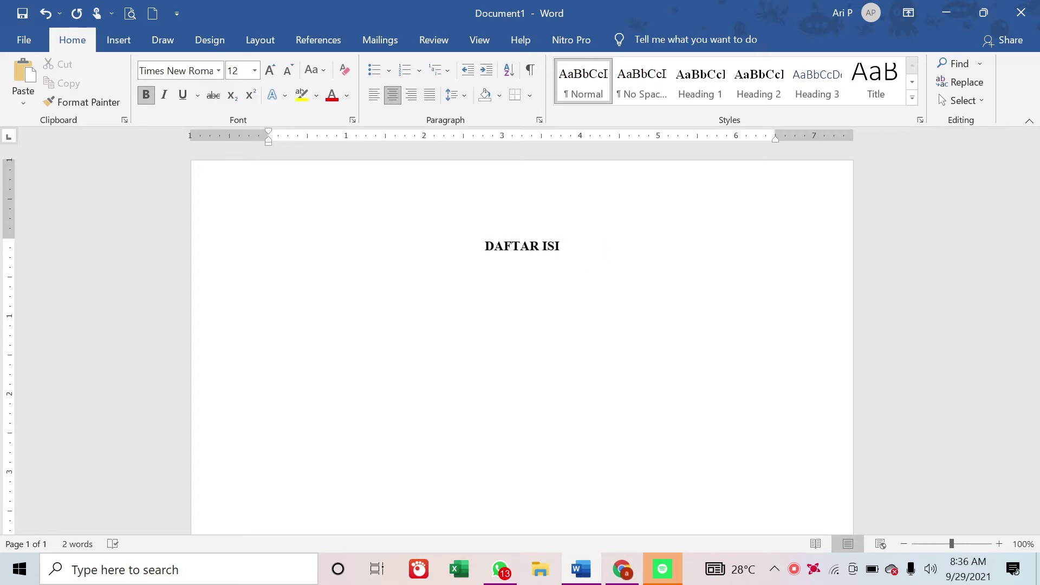
Step: Set justified alignment for the text below the title and enter "Halaman Judul" as the first entry
{"action": "left_click", "coordinate": [429, 96]}
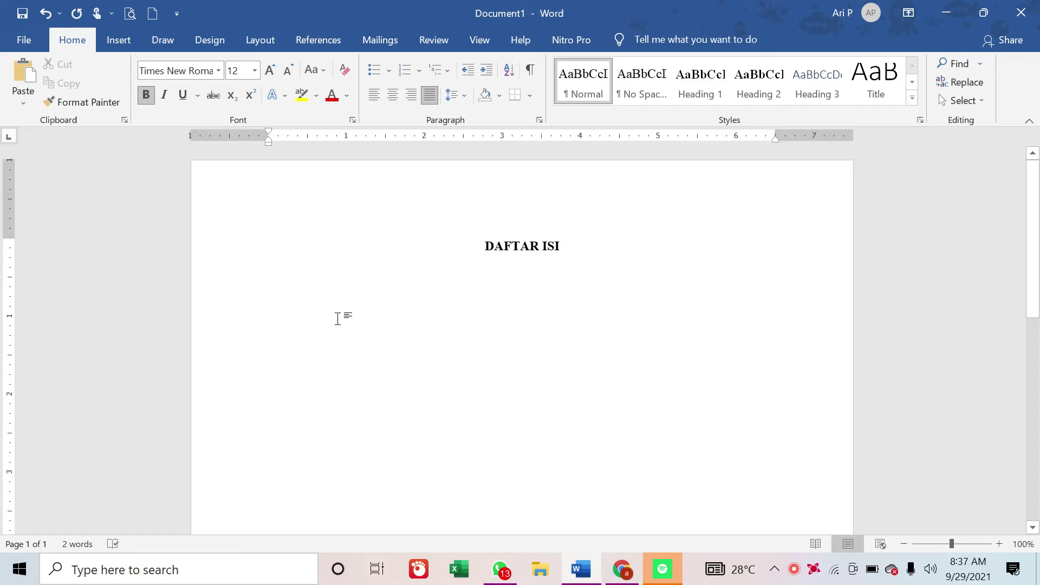
{"action": "type", "text": "Jud"}
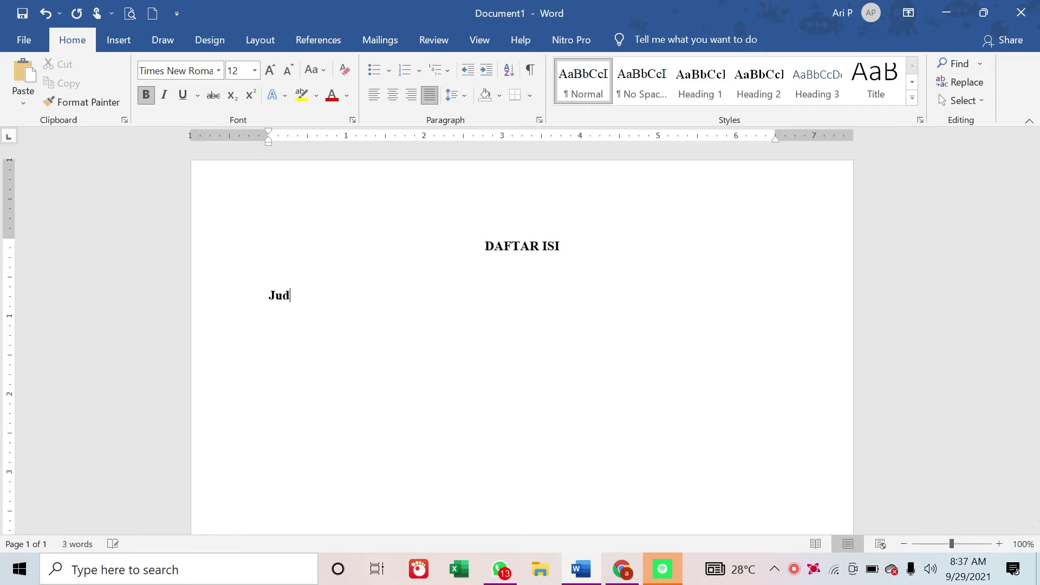
{"action": "type", "text": "ul"}
{"action": "key", "text": "BackSpace"}
{"action": "key", "text": "BackSpace"}
{"action": "key", "text": "BackSpace"}
{"action": "key", "text": "BackSpace"}
{"action": "key", "text": "BackSpace"}
{"action": "type", "text": "Halaman Judul"}
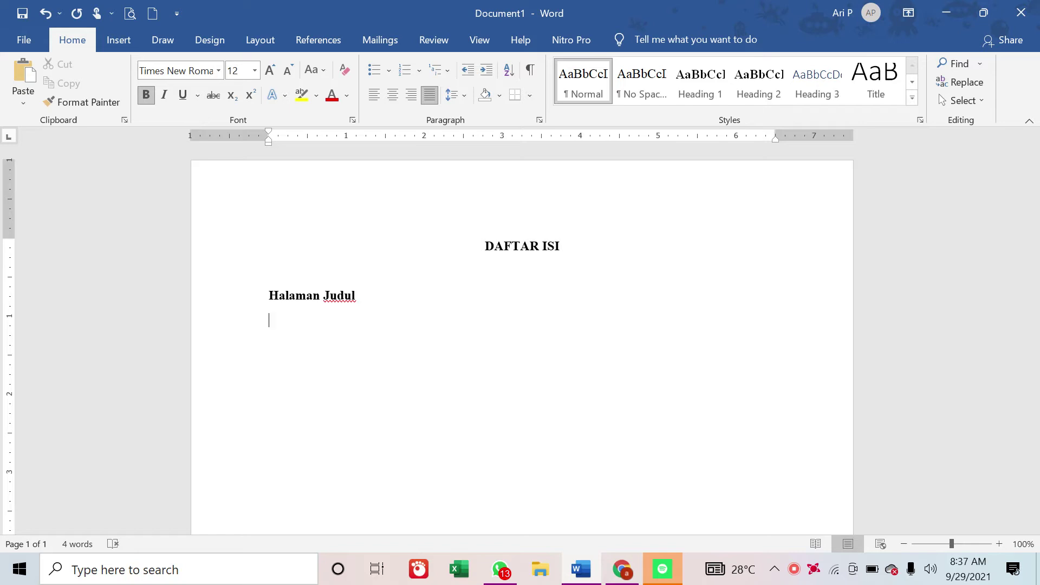
Step: Add the entries "Kata Pengantar" and "Pendahuluan" on separate lines below "Halaman Judul"
{"action": "type", "text": "Kata Pengantar"}
{"action": "key", "text": "Return"}
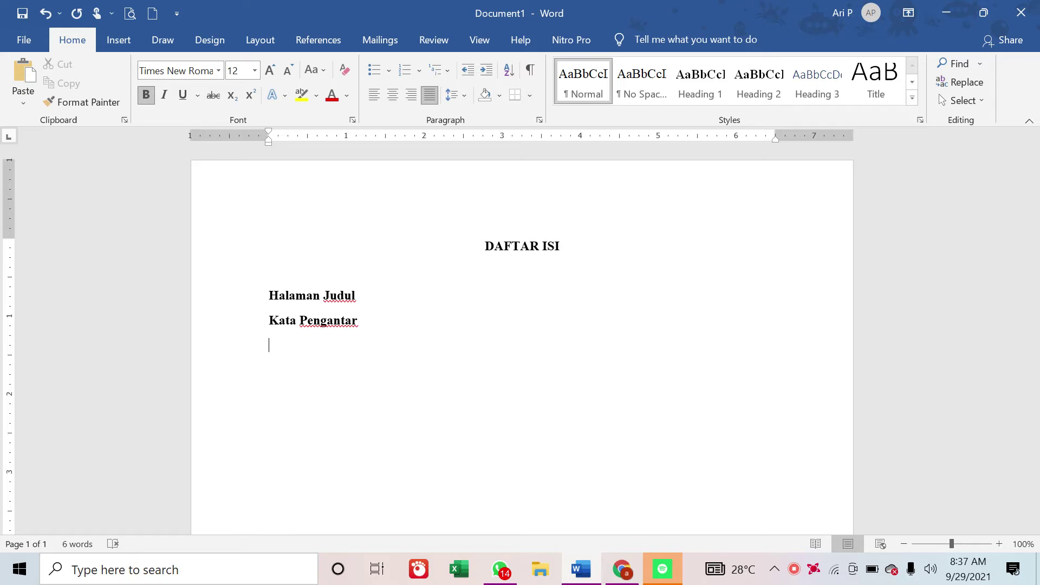
{"action": "type", "text": "Pendahuluan"}
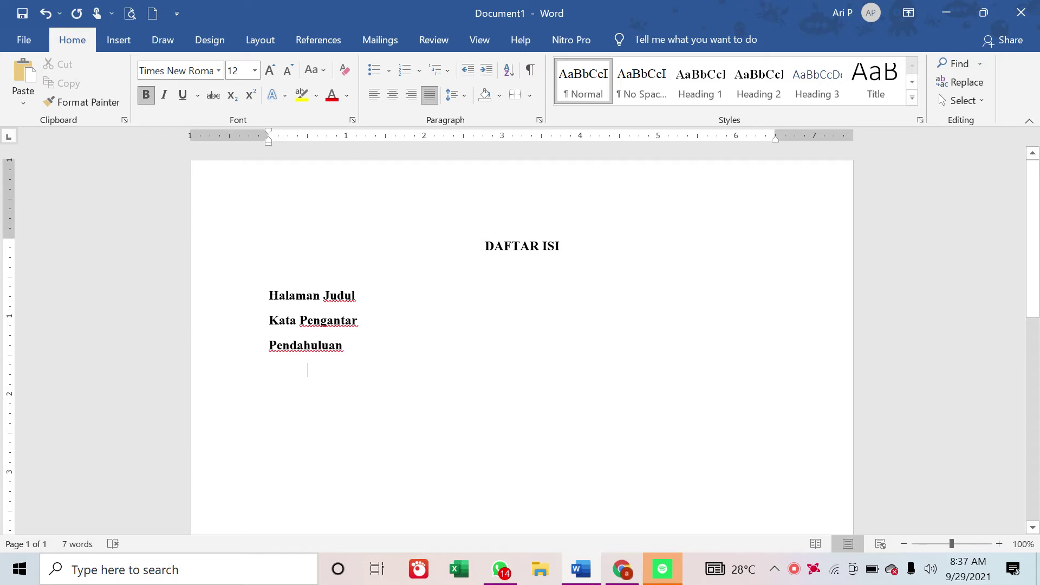
Step: Start an indented numbered list under "Pendahuluan" with "Latar Belakang" as item 1
{"action": "type", "text": "1"}
{"action": "key", "text": "BackSpace"}
{"action": "type", "text": "1."}
{"action": "key", "text": "space"}
{"action": "type", "text": "Latar belaj"}
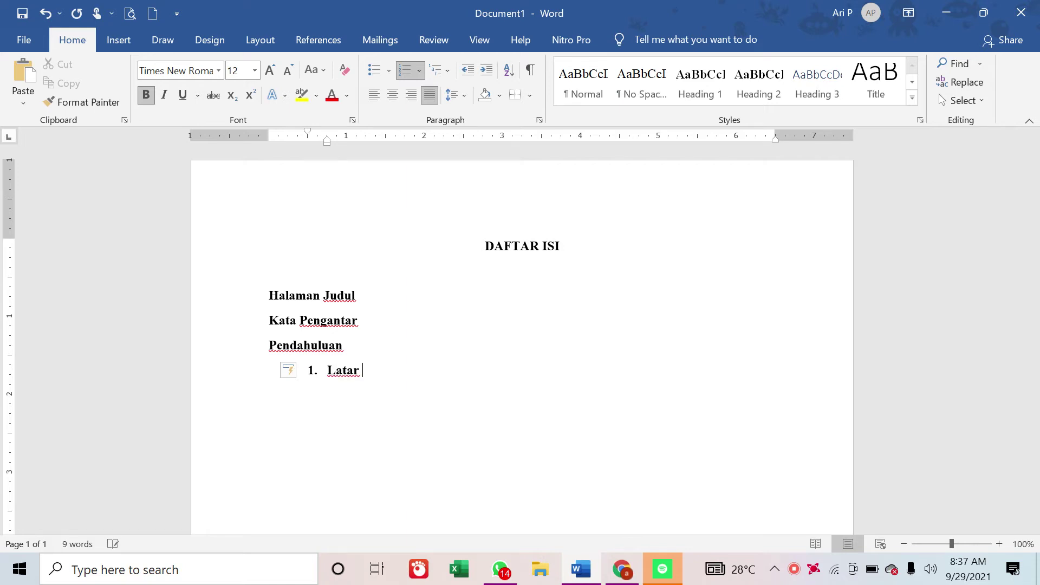
{"action": "key", "text": "BackSpace"}
{"action": "key", "text": "BackSpace"}
{"action": "key", "text": "BackSpace"}
{"action": "key", "text": "BackSpace"}
{"action": "key", "text": "BackSpace"}
{"action": "type", "text": "Belaj"}
{"action": "key", "text": "BackSpace"}
{"action": "type", "text": "kang"}
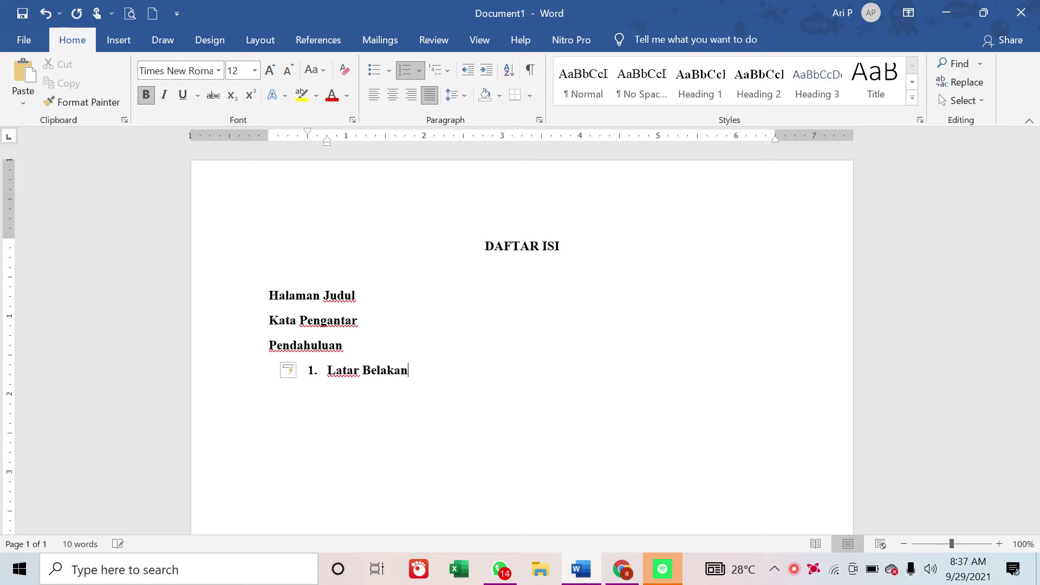
Step: Add "Rumusan Masalah" as item 2 of the list under "Pendahuluan"
{"action": "key", "text": "Return"}
{"action": "type", "text": "Tuju"}
{"action": "key", "text": "BackSpace"}
{"action": "key", "text": "BackSpace"}
{"action": "key", "text": "BackSpace"}
{"action": "key", "text": "BackSpace"}
{"action": "type", "text": "Ru"}
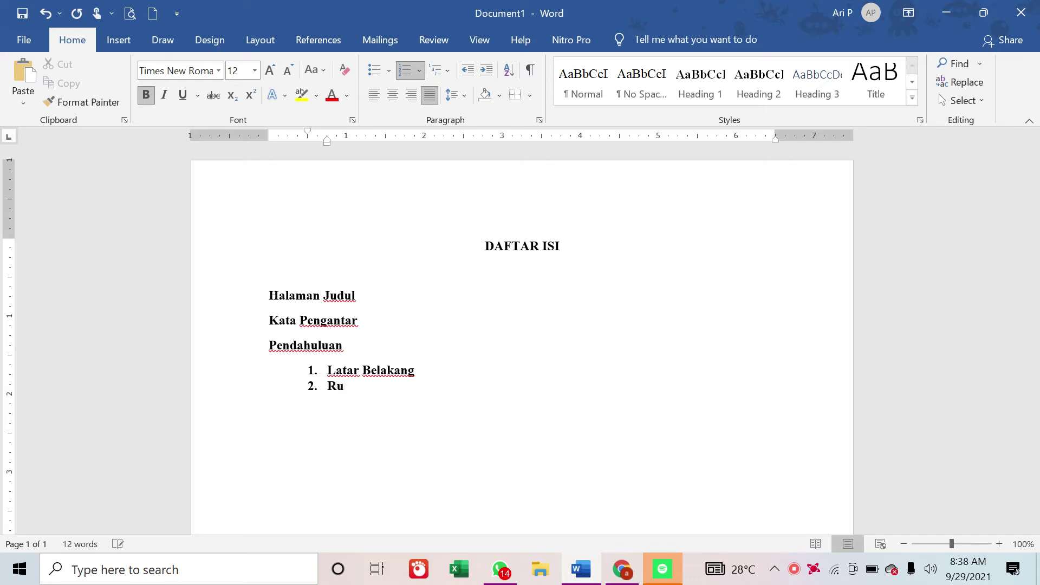
{"action": "type", "text": "musan Masalah"}
{"action": "key", "text": "Return"}
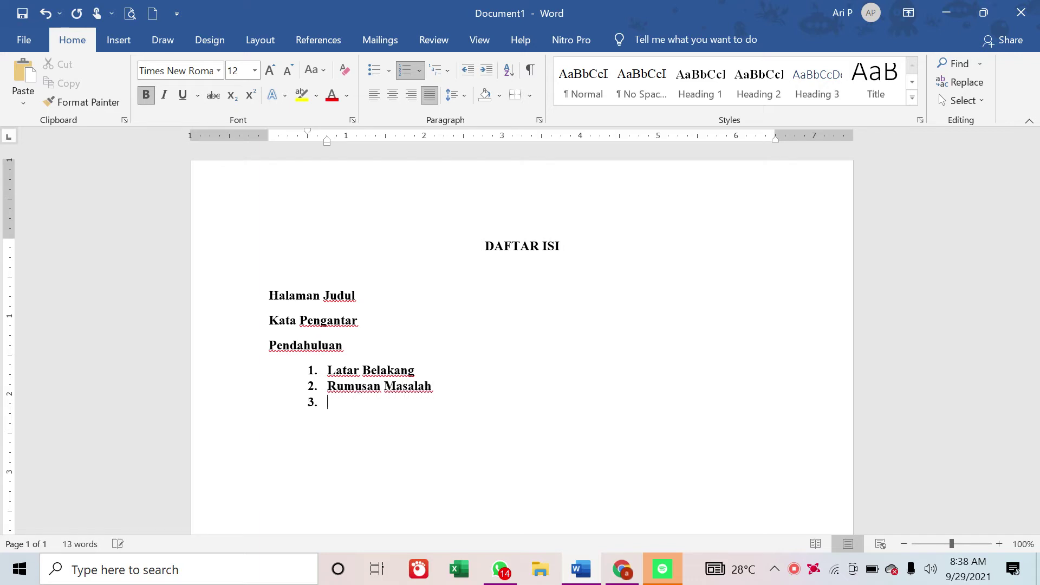
Step: Add "Tujuan" as item 3 under "Pendahuluan" and end the numbered list with an unindented line below
{"action": "type", "text": "T"}
{"action": "type", "text": "ujj"}
{"action": "key", "text": "BackSpace"}
{"action": "type", "text": "uan"}
{"action": "key", "text": "Return"}
{"action": "key", "text": "BackSpace"}
{"action": "key", "text": "BackSpace"}
{"action": "key", "text": "BackSpace"}
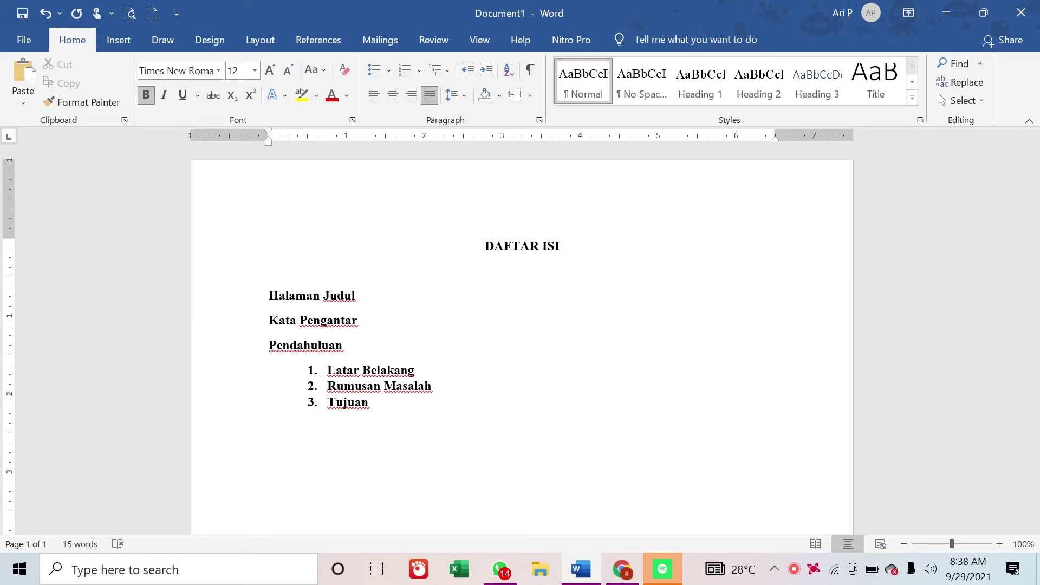
Step: Add the entry "Isi Laporan" with "Topik Laporan" as item 1 of an indented numbered list beneath it
{"action": "type", "text": "Isi Laporan"}
{"action": "key", "text": "Return"}
{"action": "type", "text": "1. "}
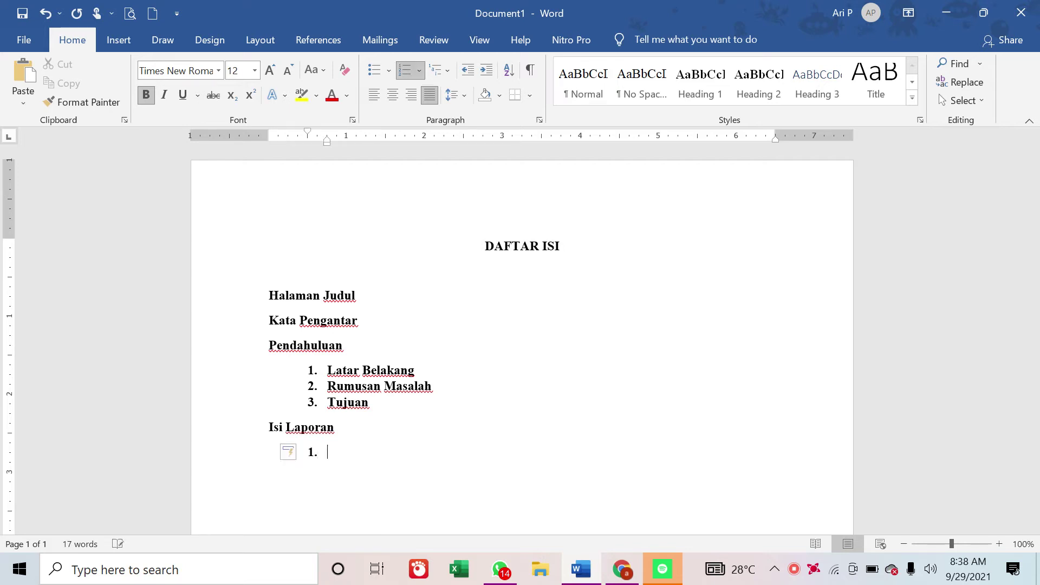
{"action": "type", "text": "Topik Laporan"}
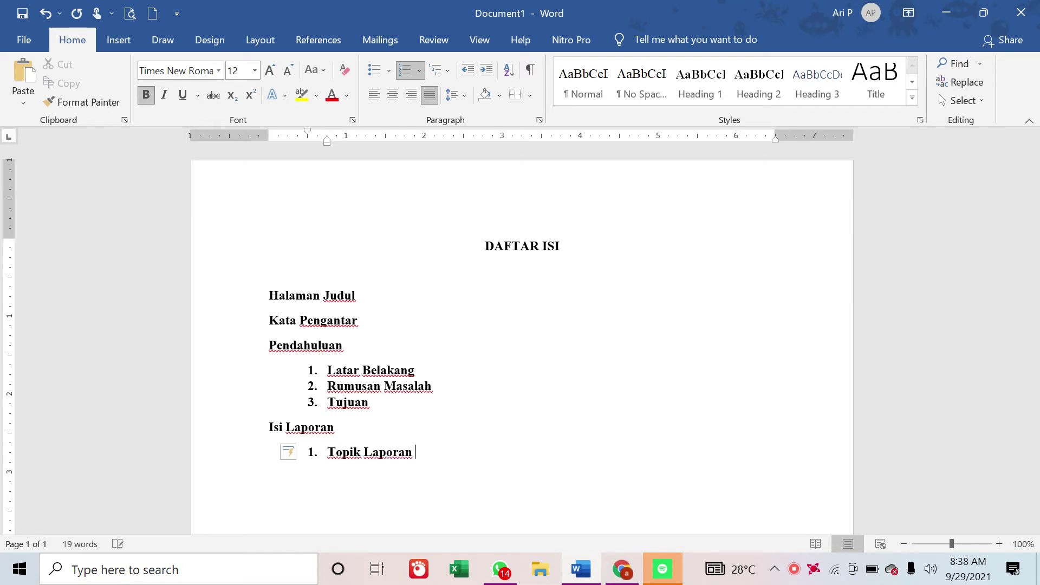
Step: Add "Pembahasan Hasil" as item 2 under "Isi Laporan" and end the list with an unindented line below
{"action": "key", "text": "Return"}
{"action": "key", "text": "BackSpace"}
{"action": "key", "text": "BackSpace"}
{"action": "key", "text": "BackSpace"}
{"action": "key", "text": "BackSpace"}
{"action": "key", "text": "Return"}
{"action": "type", "text": "Pembahasan"}
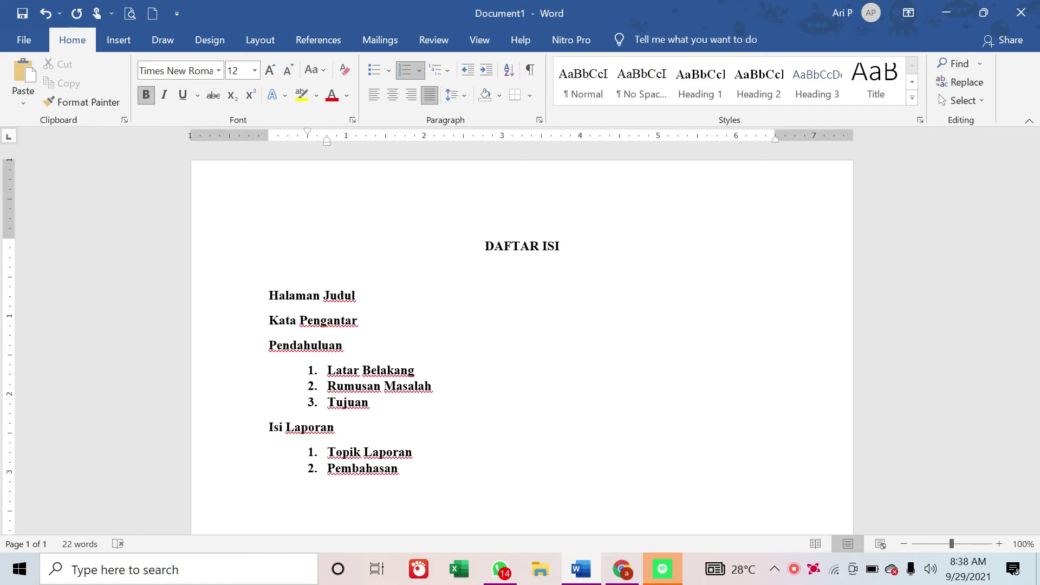
{"action": "type", "text": " Hasil"}
{"action": "key", "text": "Return"}
{"action": "key", "text": "BackSpace"}
{"action": "key", "text": "BackSpace"}
{"action": "key", "text": "BackSpace"}
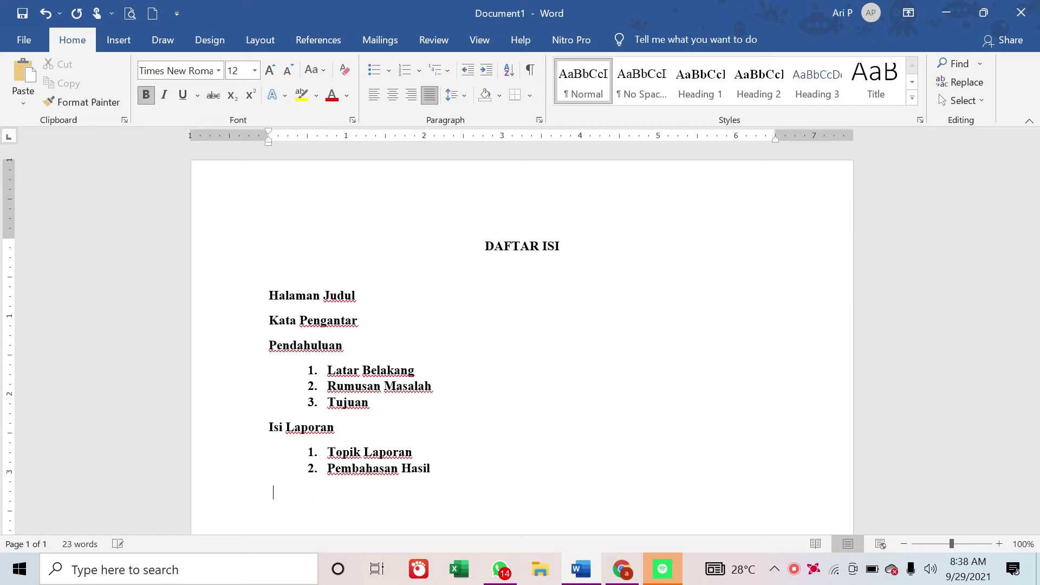
Step: Enter "Penutup" as the next main entry below the "Isi Laporan" list
{"action": "type", "text": "Pentu"}
{"action": "key", "text": "BackSpace"}
{"action": "type", "text": "up"}
{"action": "key", "text": "BackSpace"}
{"action": "key", "text": "BackSpace"}
{"action": "key", "text": "BackSpace"}
{"action": "type", "text": "utup"}
{"action": "key", "text": "Return"}
Step: Add an indented numbered list under "Penutup" with the items "Kesimpulan" and "Saran"
{"action": "type", "text": "1. K"}
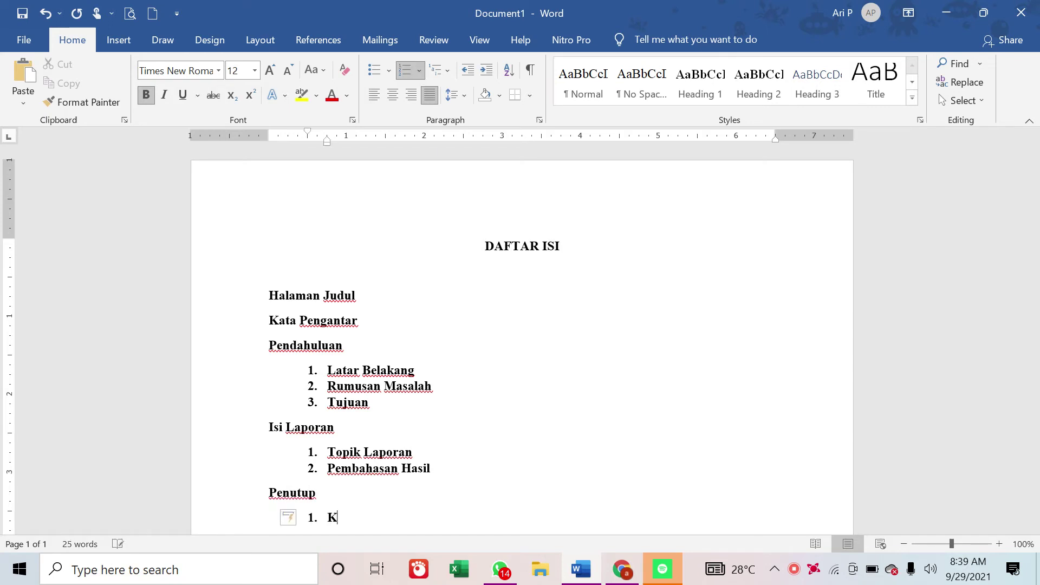
{"action": "type", "text": "esimpulan"}
{"action": "key", "text": "Return"}
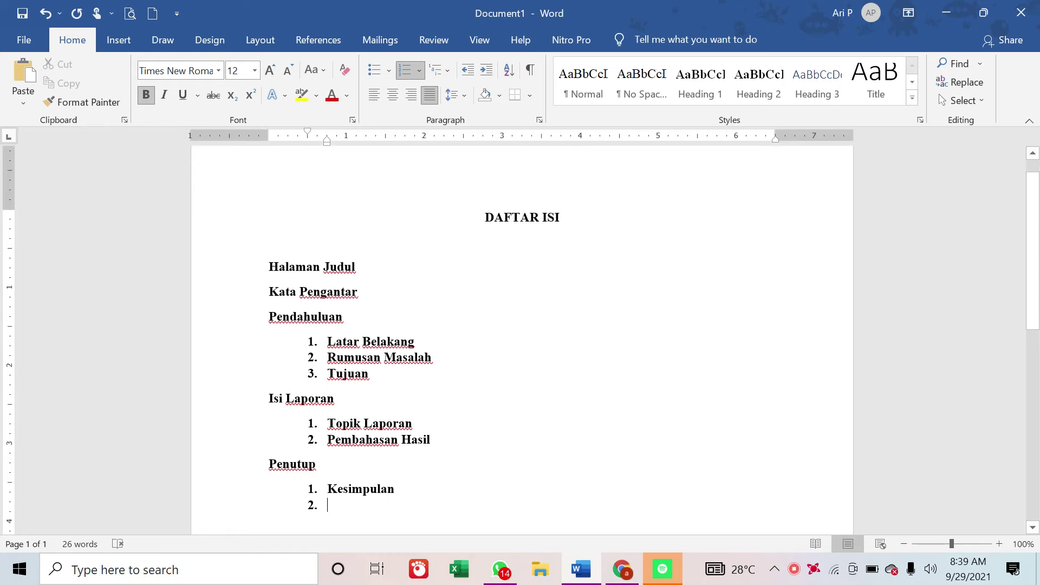
{"action": "type", "text": "Saran"}
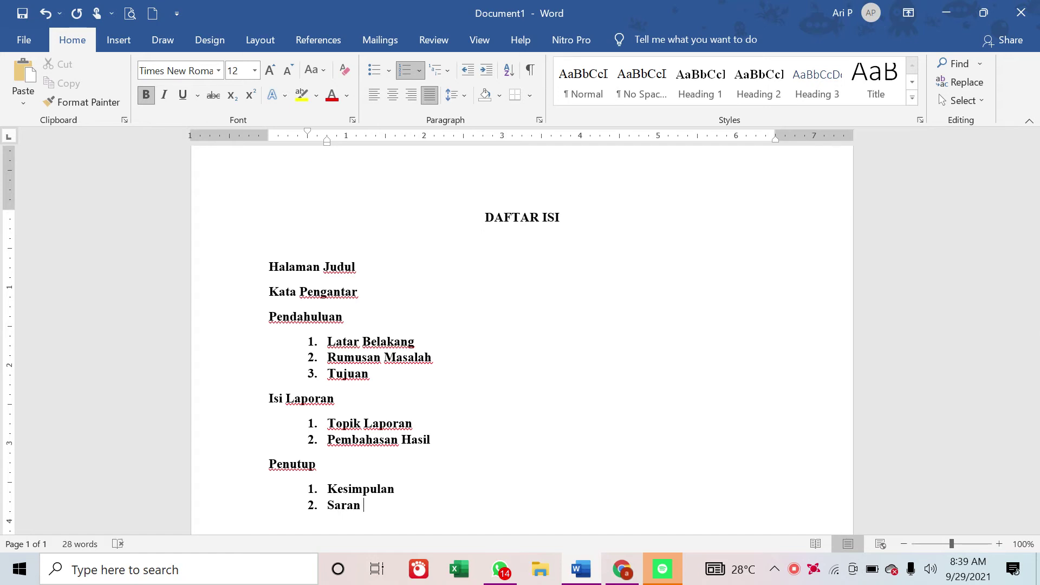
{"action": "key", "text": "Return"}
{"action": "key", "text": "BackSpace"}
{"action": "left_click_drag", "start_coordinate": [328, 374], "coordinate": [269, 268]}
{"action": "left_click", "coordinate": [397, 510]}
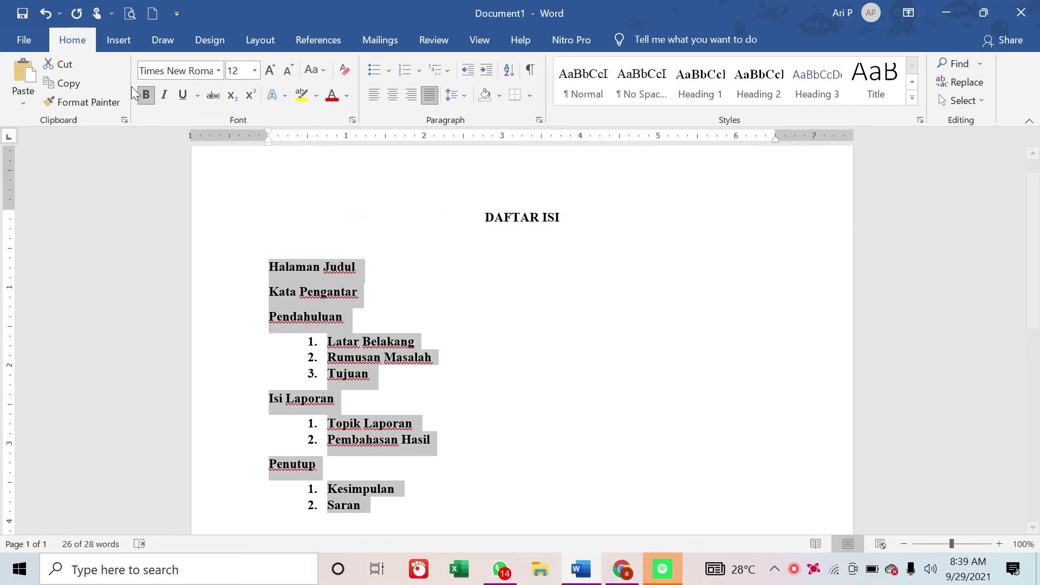
{"action": "left_click", "coordinate": [391, 509]}
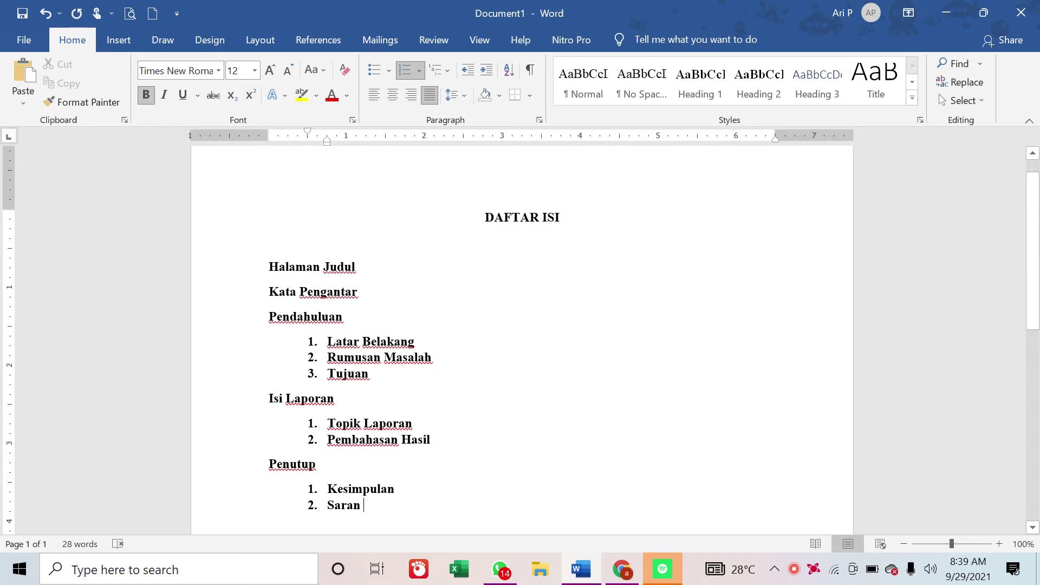
{"action": "key", "text": "ctrl+a"}
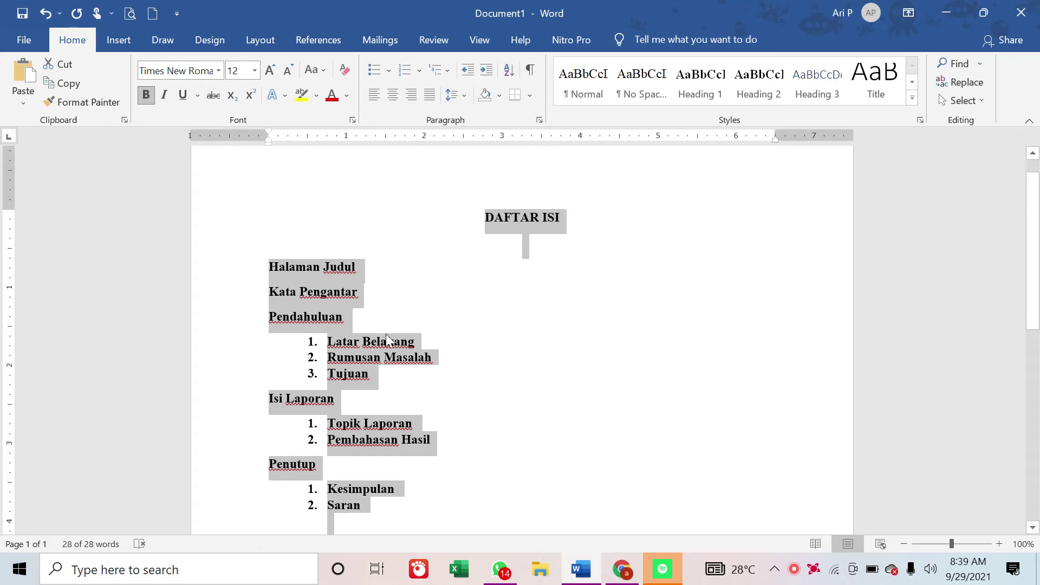
{"action": "left_click", "coordinate": [405, 502]}
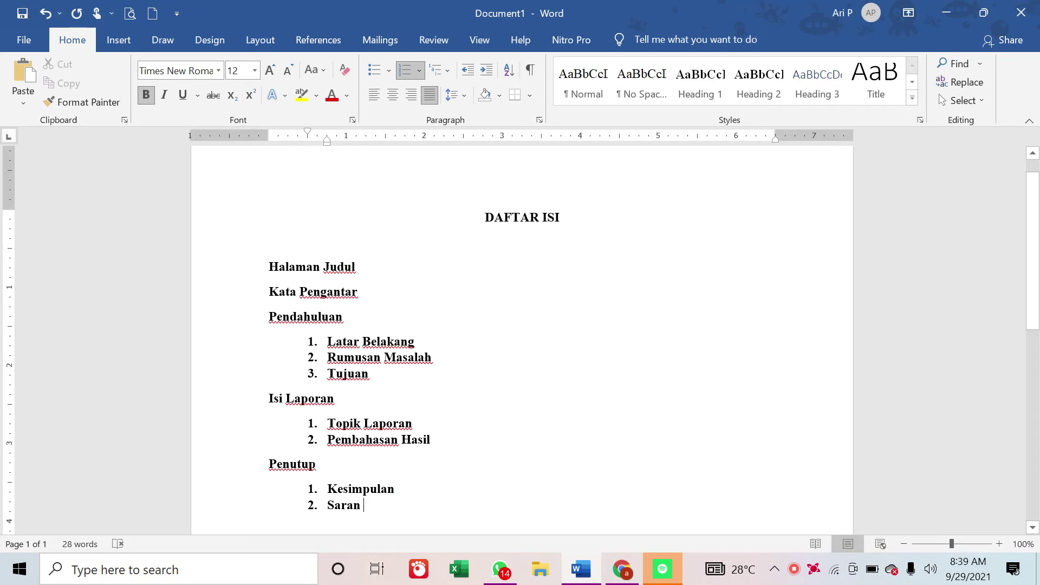
{"action": "left_click", "coordinate": [369, 504]}
{"action": "left_click", "coordinate": [362, 504]}
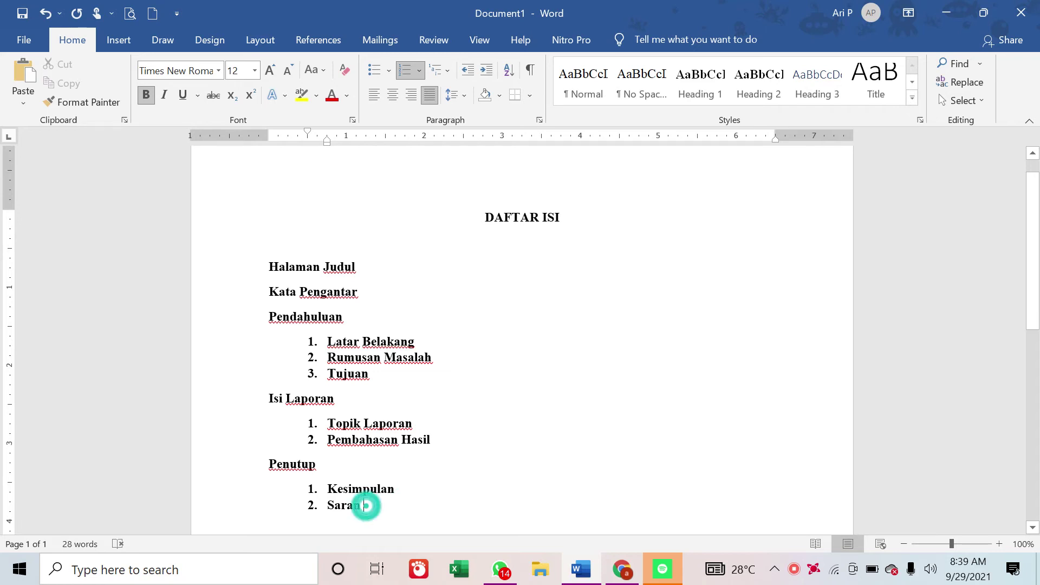
{"action": "left_click", "coordinate": [366, 505]}
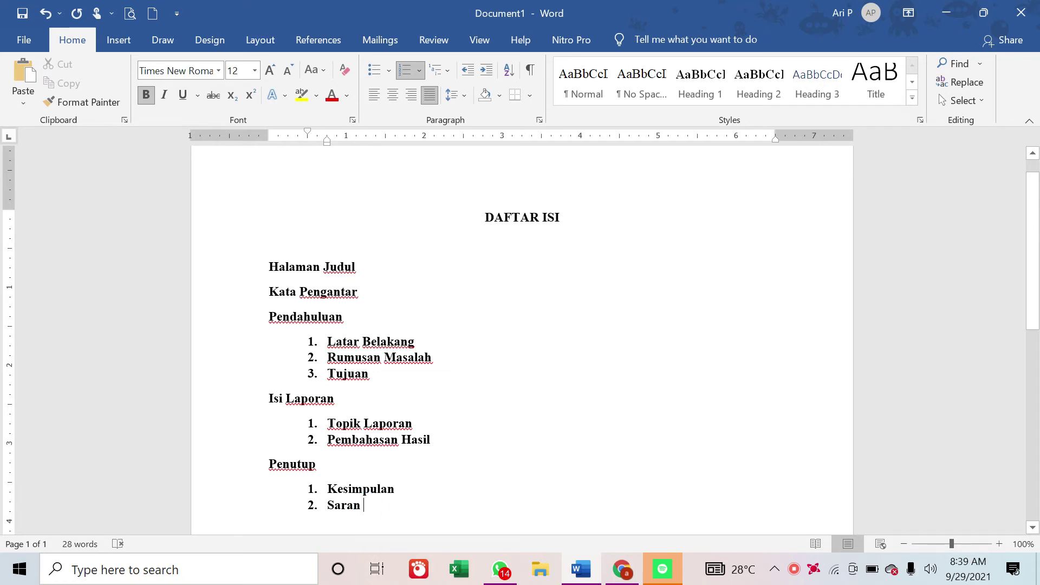
{"action": "left_click", "coordinate": [364, 505]}
{"action": "left_click", "coordinate": [362, 506]}
Step: Remove bold from all entries from "Halaman Judul" to "Saran" and set their line spacing to 1.5
{"action": "left_click_drag", "start_coordinate": [364, 505], "coordinate": [250, 278]}
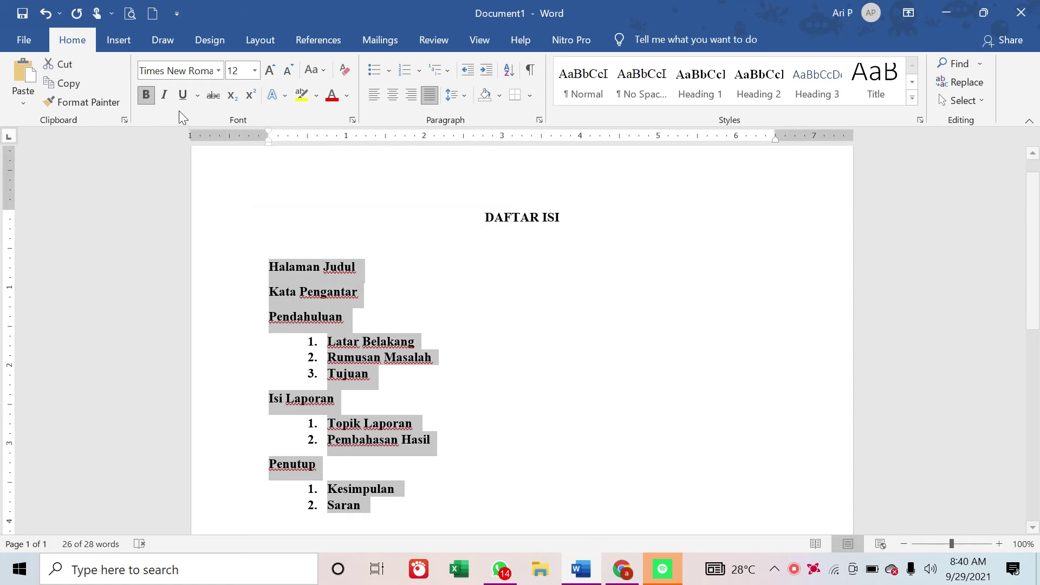
{"action": "left_click", "coordinate": [146, 94]}
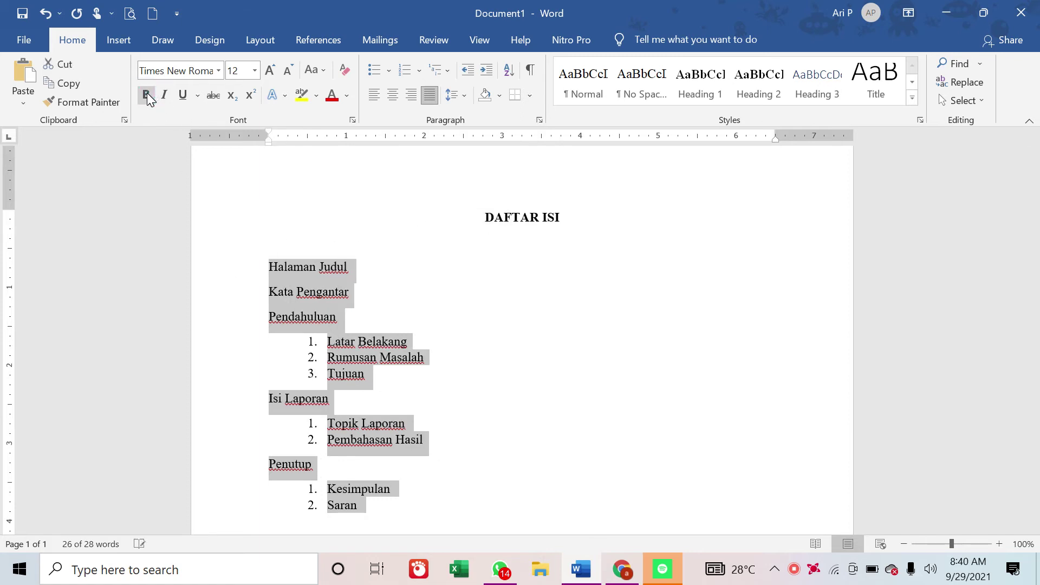
{"action": "left_click", "coordinate": [458, 99]}
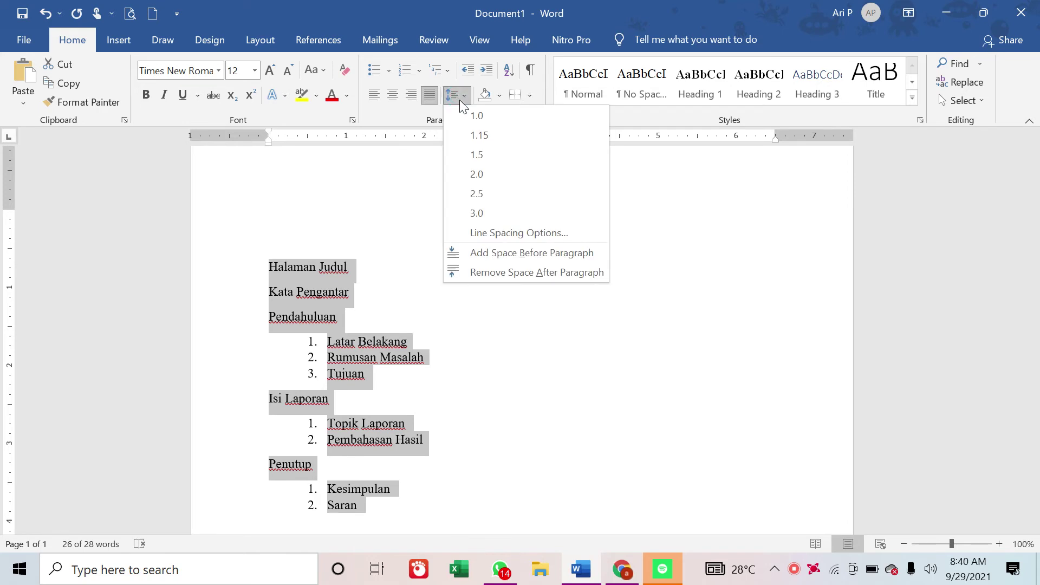
{"action": "left_click", "coordinate": [471, 161]}
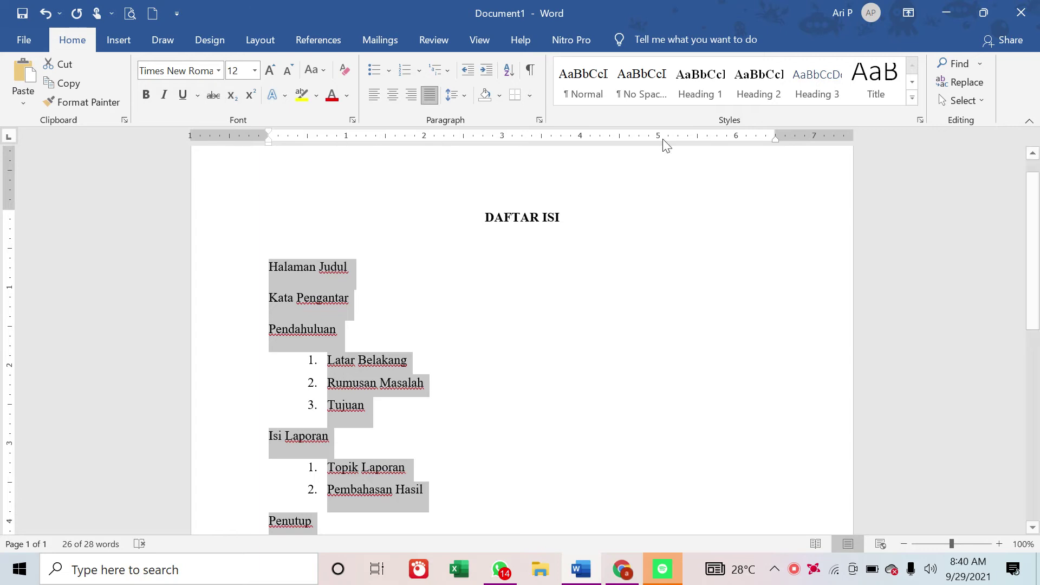
Step: Set a left-aligned tab stop at 6.25" without a leader for the selected contents entries
{"action": "double_click", "coordinate": [757, 137]}
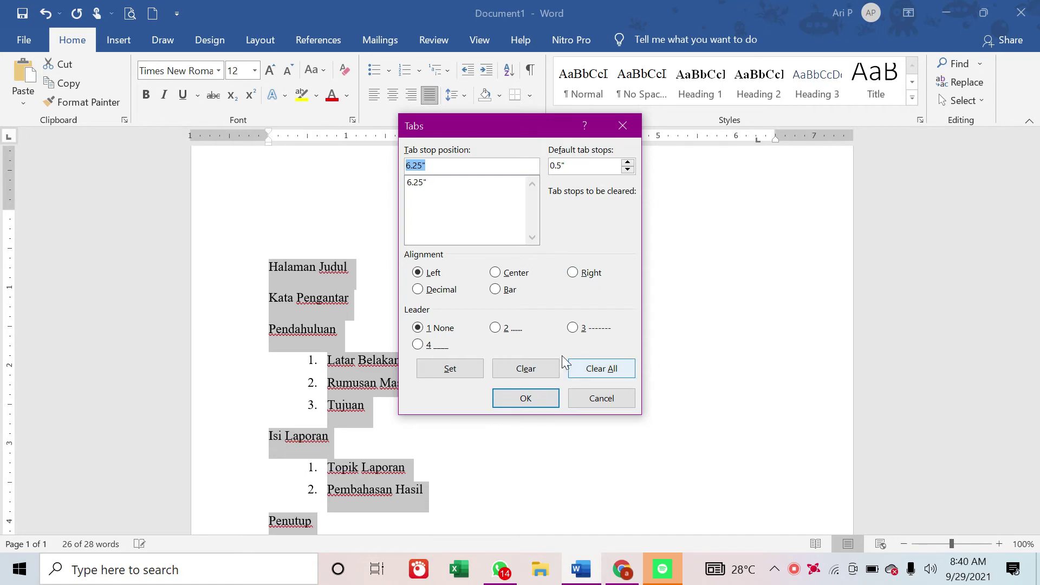
{"action": "left_click", "coordinate": [450, 370]}
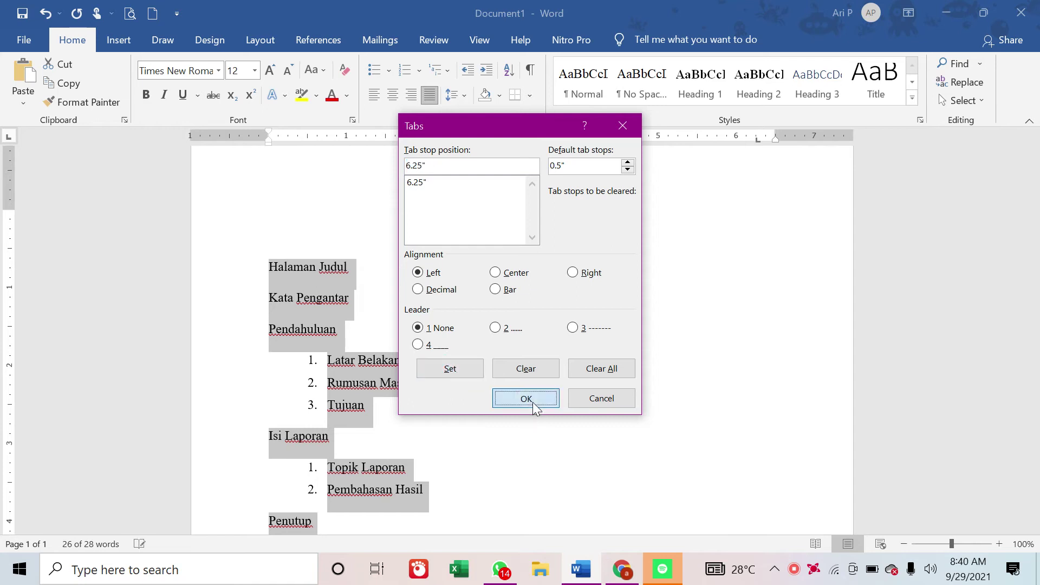
{"action": "left_click", "coordinate": [526, 398]}
Step: Give the 6.25" tab stop of "Halaman Judul" the dotted leader 2 and add page number 1 at that stop
{"action": "left_click", "coordinate": [366, 267]}
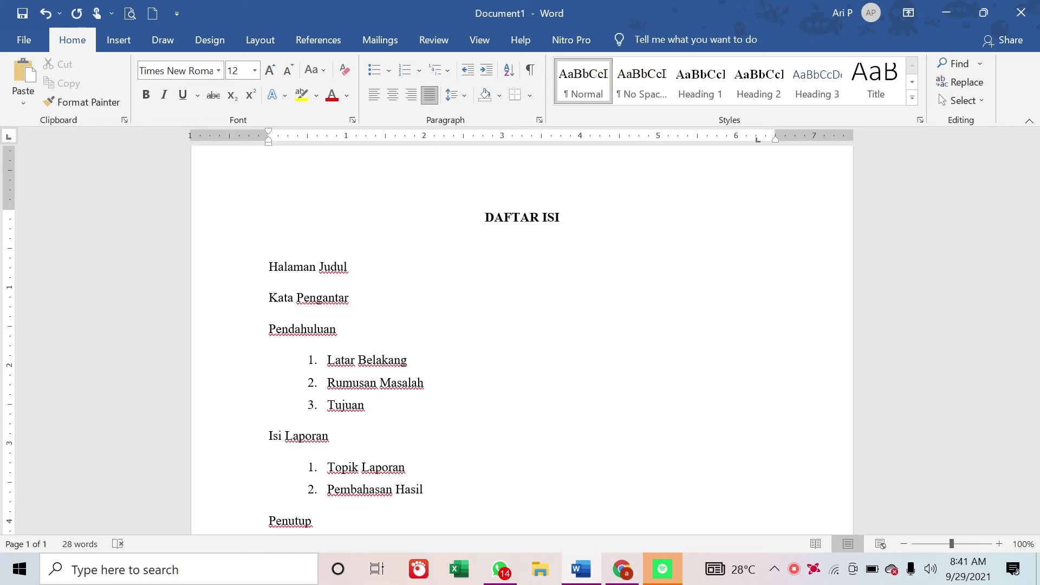
{"action": "left_click_drag", "start_coordinate": [758, 140], "coordinate": [758, 141]}
{"action": "double_click", "coordinate": [756, 139]}
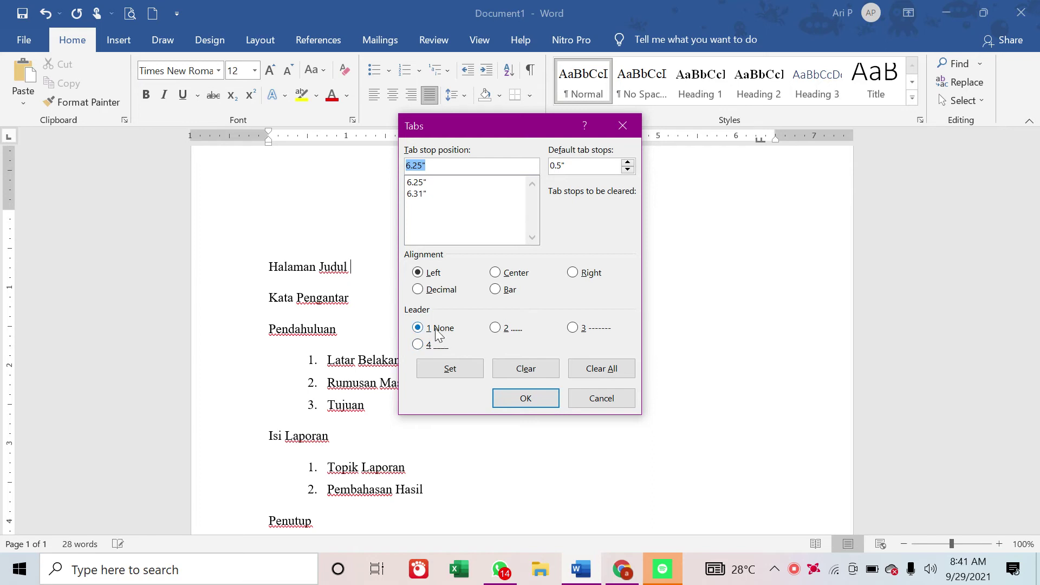
{"action": "left_click", "coordinate": [500, 330]}
{"action": "left_click", "coordinate": [457, 368]}
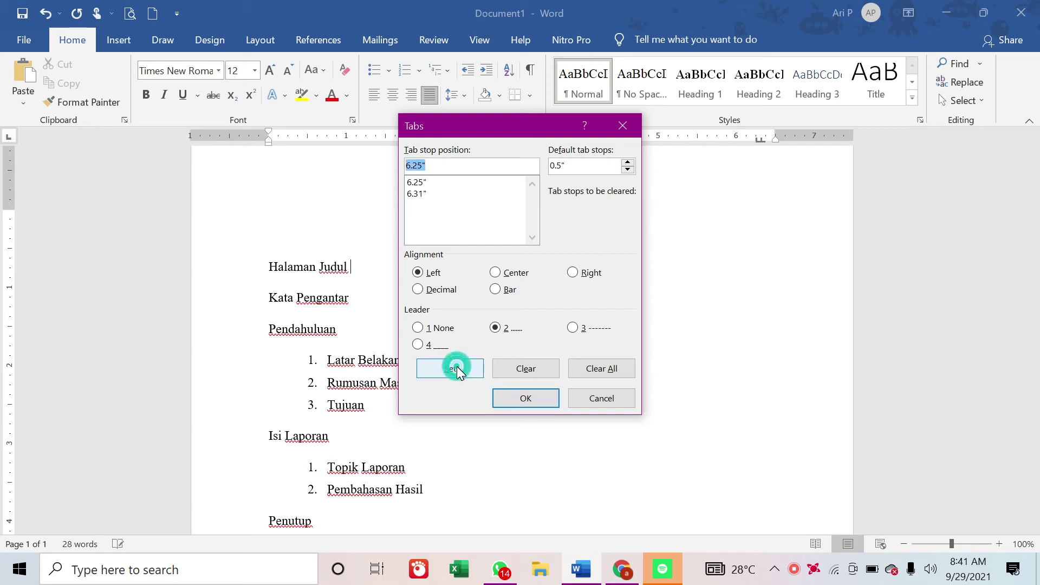
{"action": "left_click", "coordinate": [524, 398]}
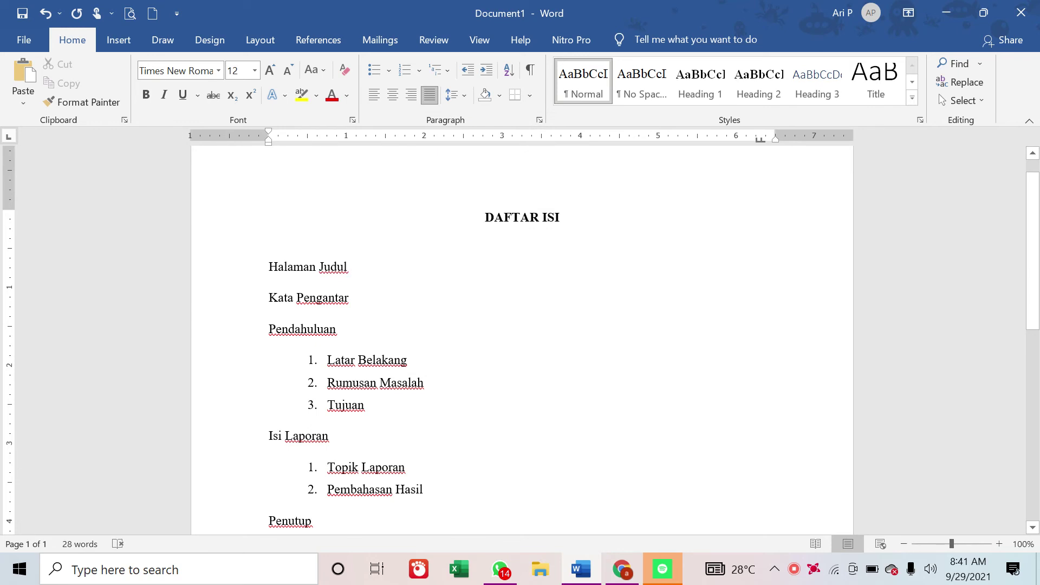
{"action": "key", "text": "Tab"}
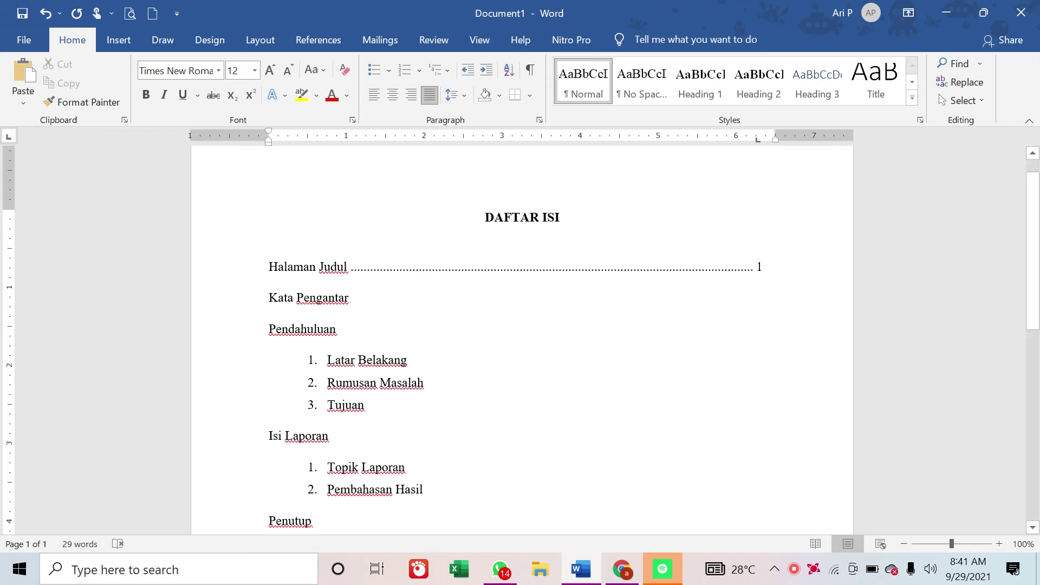
Step: Apply a left tab stop at 6.25" with leader style 2 to all entries from "Halaman Judul" to "Saran"
{"action": "scroll", "coordinate": [3, 325], "scroll_direction": "down", "scroll_amount": 3}
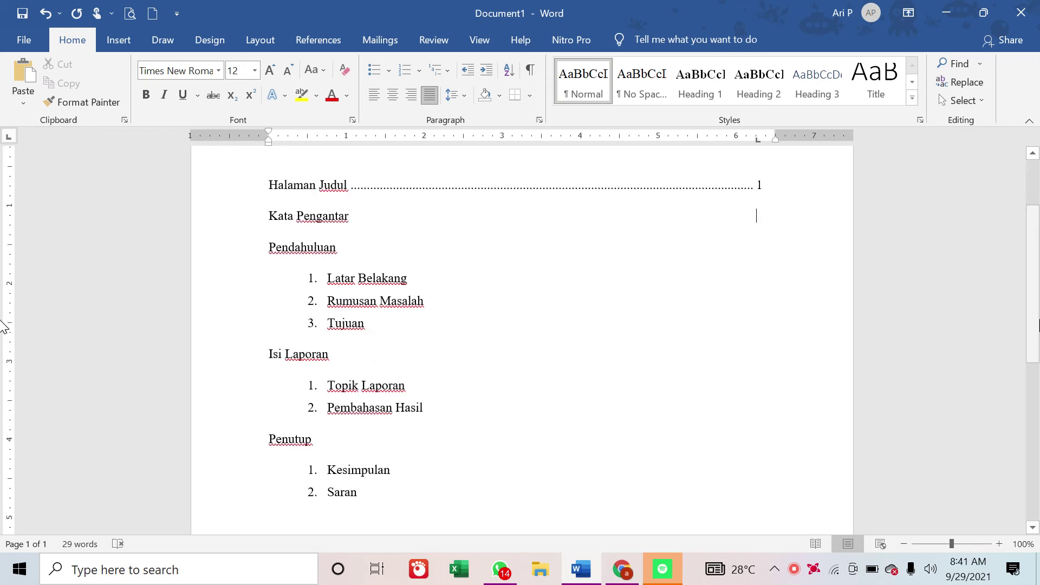
{"action": "left_click_drag", "start_coordinate": [357, 496], "coordinate": [240, 209]}
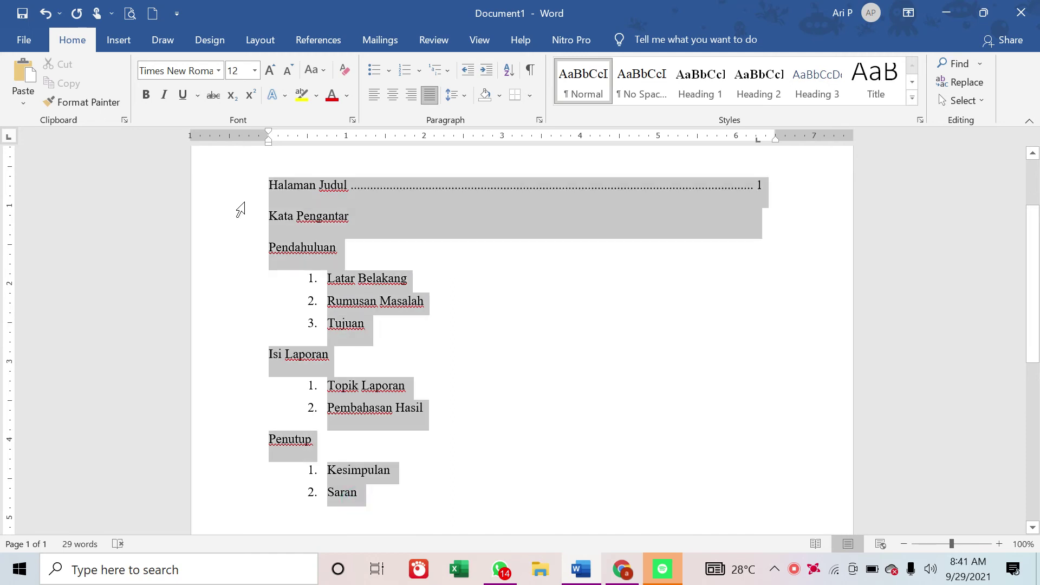
{"action": "double_click", "coordinate": [755, 135]}
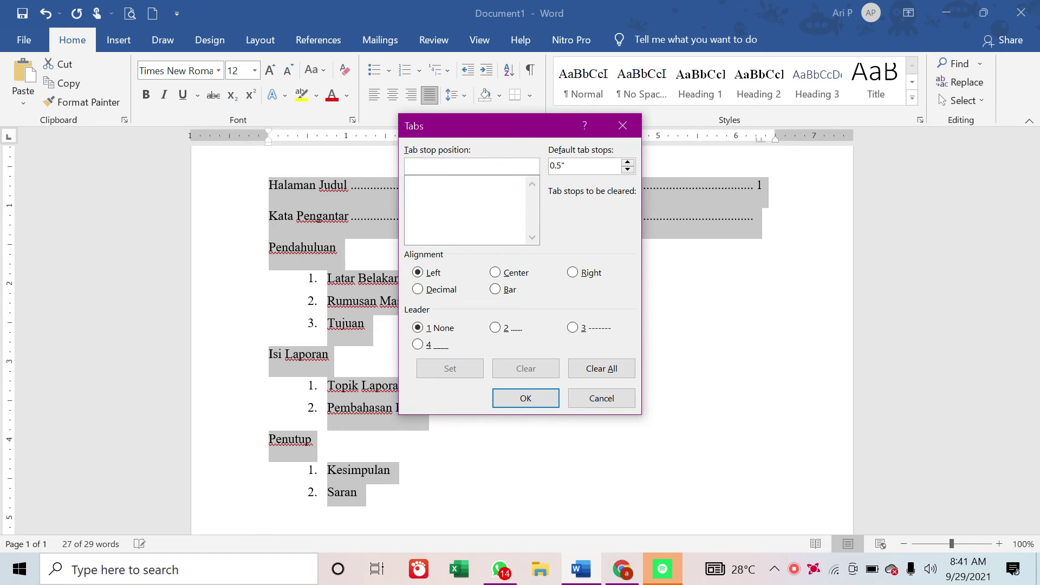
{"action": "type", "text": "6.25\""}
{"action": "left_click", "coordinate": [496, 328]}
{"action": "left_click", "coordinate": [475, 368]}
{"action": "left_click", "coordinate": [529, 399]}
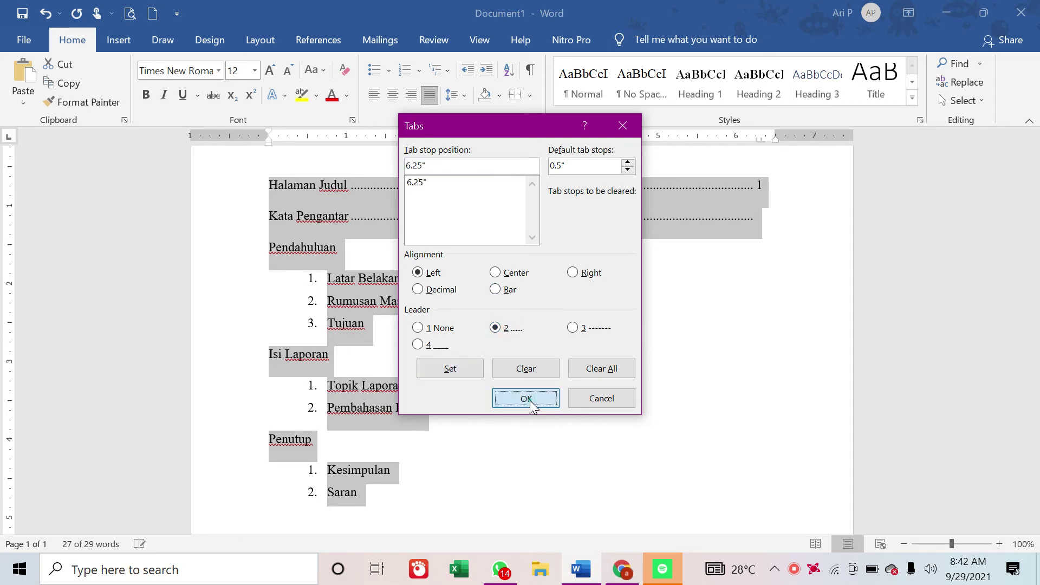
Step: Enter page number 2 for "Kata Pengantar" and page number 3 for "Pendahuluan" at the dotted tab stop
{"action": "left_click", "coordinate": [762, 219]}
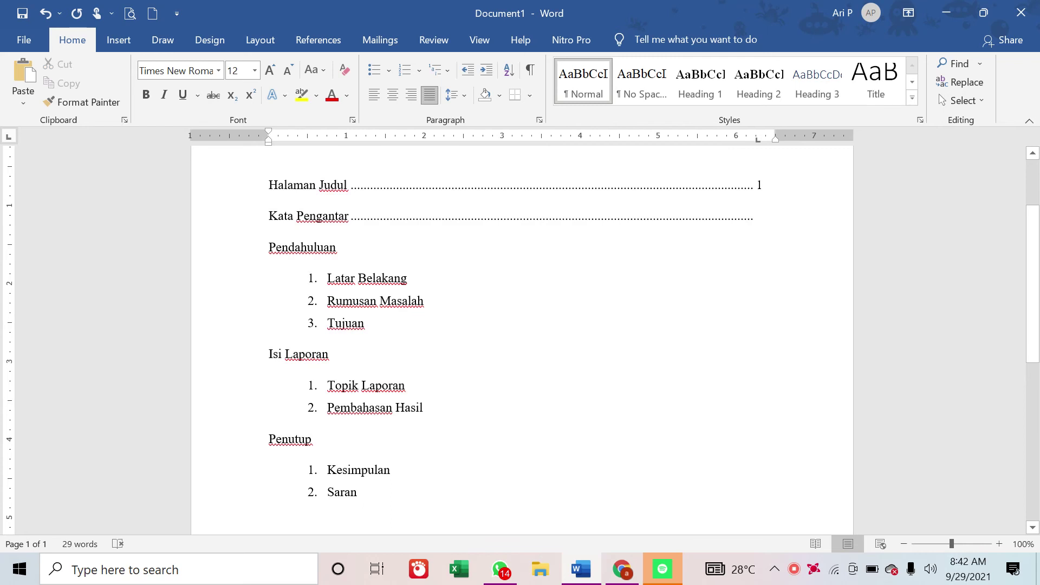
{"action": "type", "text": "2"}
{"action": "key", "text": "Return"}
{"action": "key", "text": "BackSpace"}
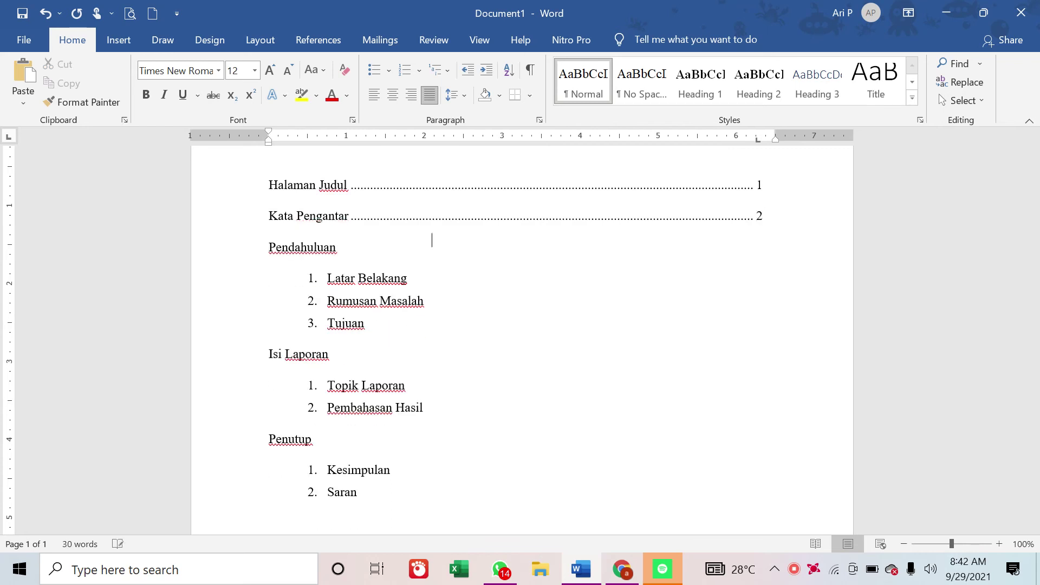
{"action": "key", "text": "Tab"}
{"action": "type", "text": "3"}
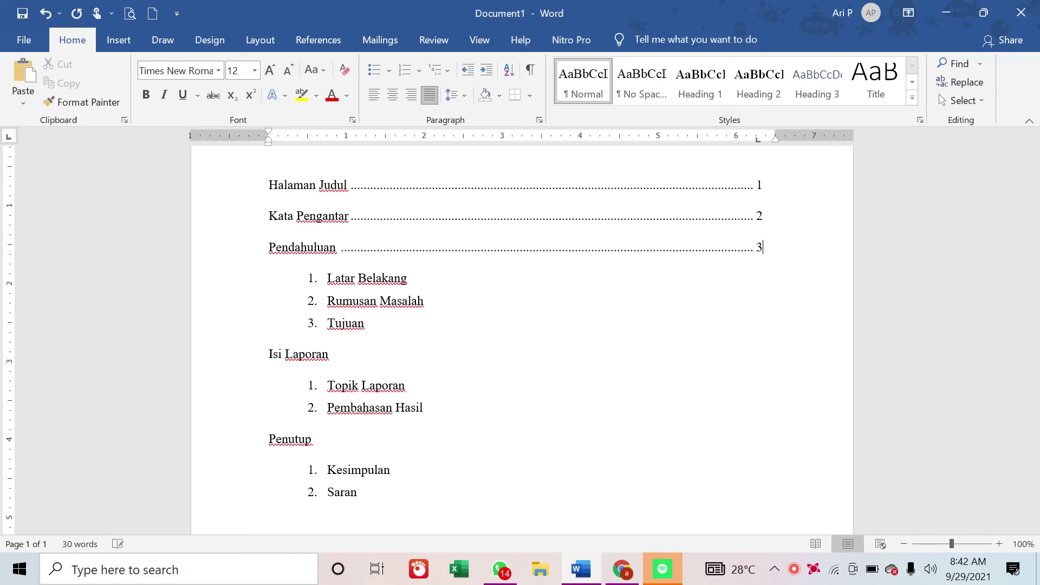
Step: Add dotted leaders with page numbers 3, 5 and 6 to "Latar Belakang", "Rumusan Masalah" and "Tujuan"
{"action": "key", "text": "Down"}
{"action": "key", "text": "Tab"}
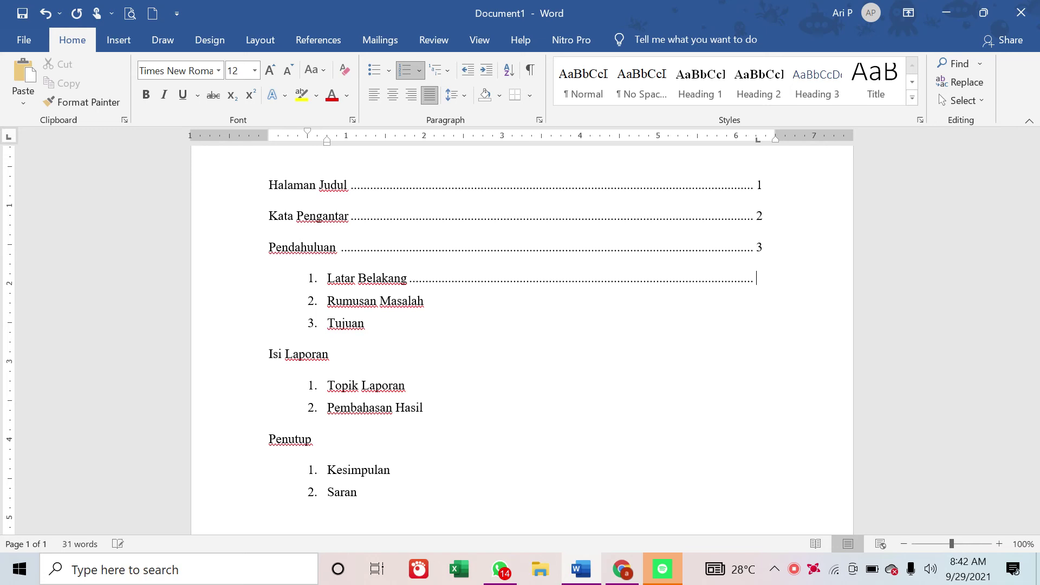
{"action": "type", "text": "3"}
{"action": "key", "text": "Tab"}
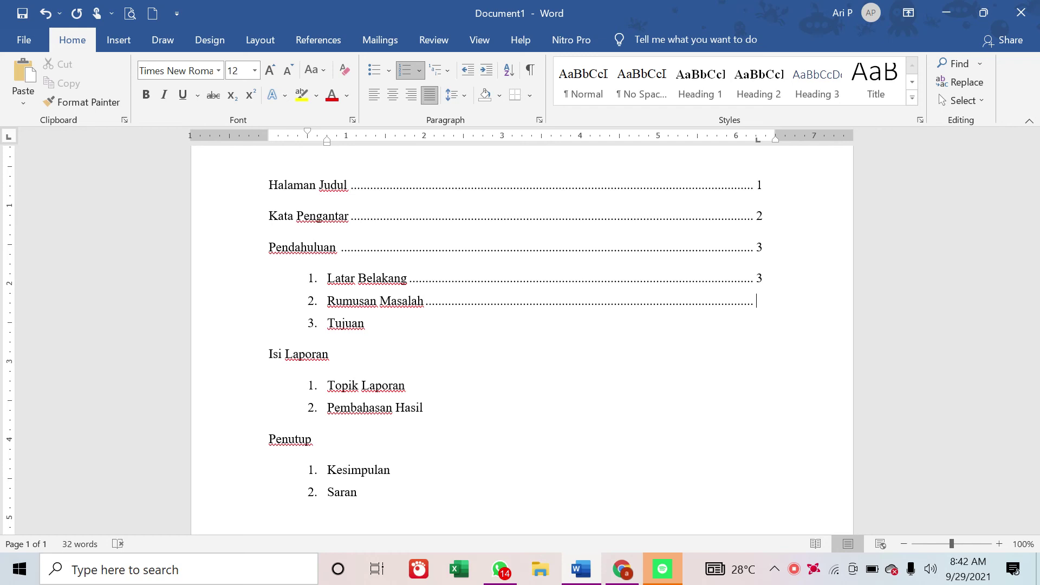
{"action": "type", "text": "5"}
{"action": "type", "text": "6"}
{"action": "key", "text": "Down"}
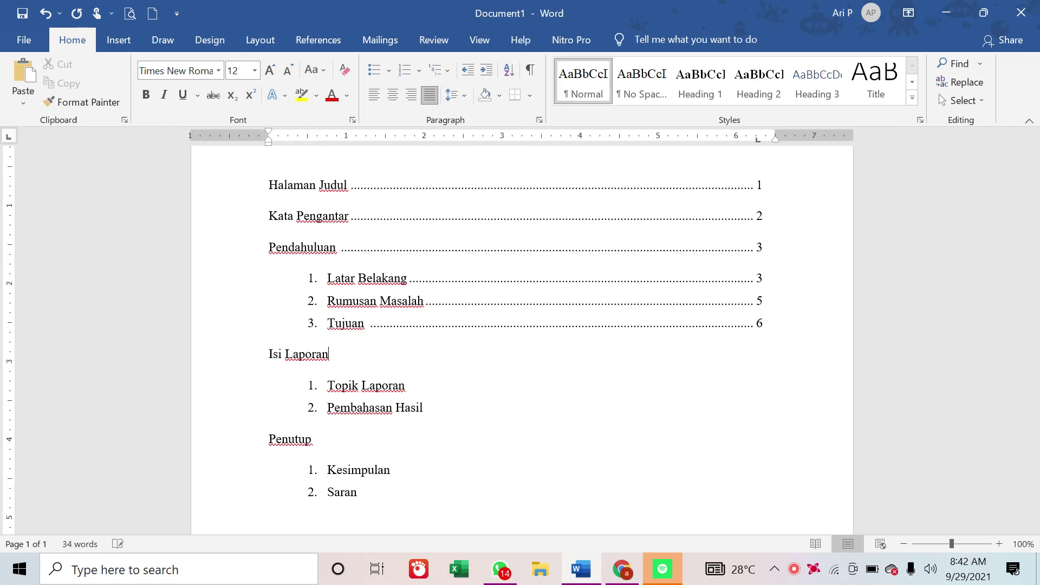
Step: Add dotted leaders with page numbers 7, 7 and 8 to "Isi Laporan", "Topik Laporan" and "Pembahasan Hasil"
{"action": "key", "text": "Tab"}
{"action": "type", "text": "7"}
{"action": "key", "text": "Down"}
{"action": "key", "text": "Tab"}
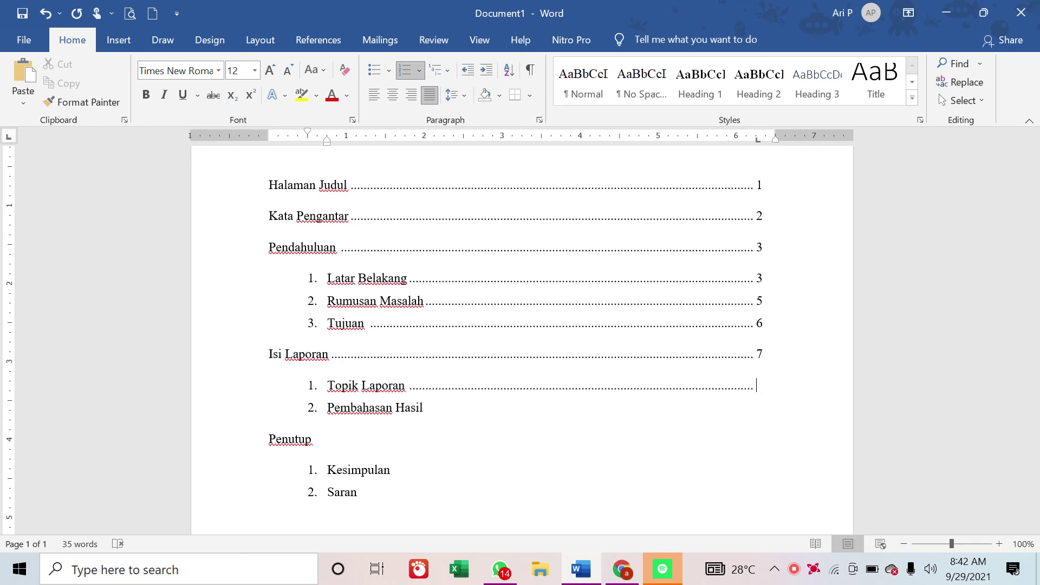
{"action": "type", "text": "7"}
{"action": "key", "text": "Down"}
{"action": "type", "text": "8"}
Step: Add dotted leaders with page numbers 9, 9 and 10 to "Penutup", "Kesimpulan" and "Saran"
{"action": "key", "text": "Down"}
{"action": "key", "text": "Tab"}
{"action": "type", "text": "9"}
{"action": "key", "text": "Down"}
{"action": "key", "text": "Tab"}
{"action": "type", "text": "9"}
{"action": "type", "text": "10"}
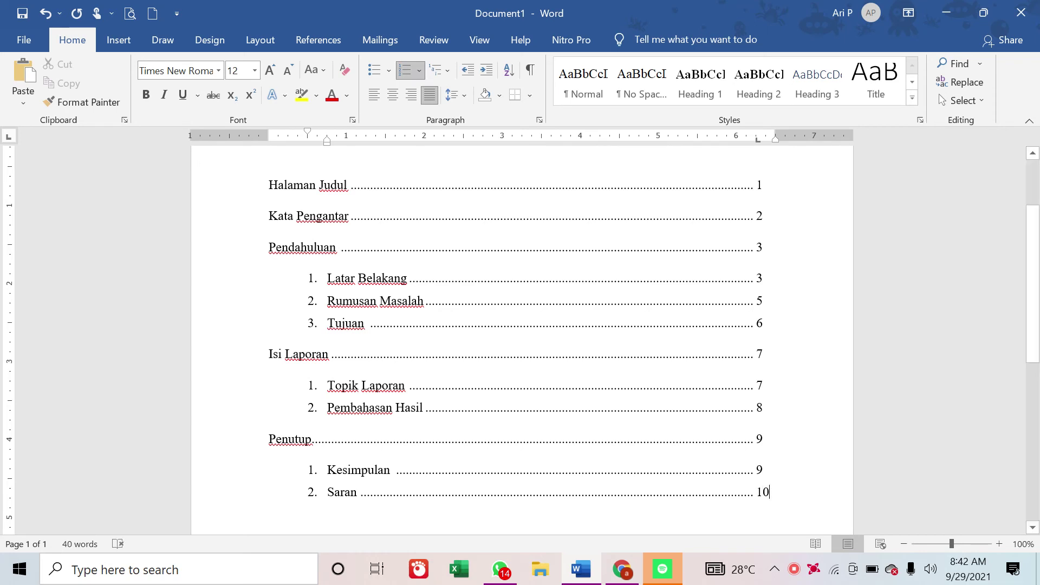
Step: Review the whole contents page from the "DAFTAR ISI" title down to "Saran", checking the leaders and page numbers
{"action": "scroll", "coordinate": [3, 376], "scroll_direction": "down", "scroll_amount": 2}
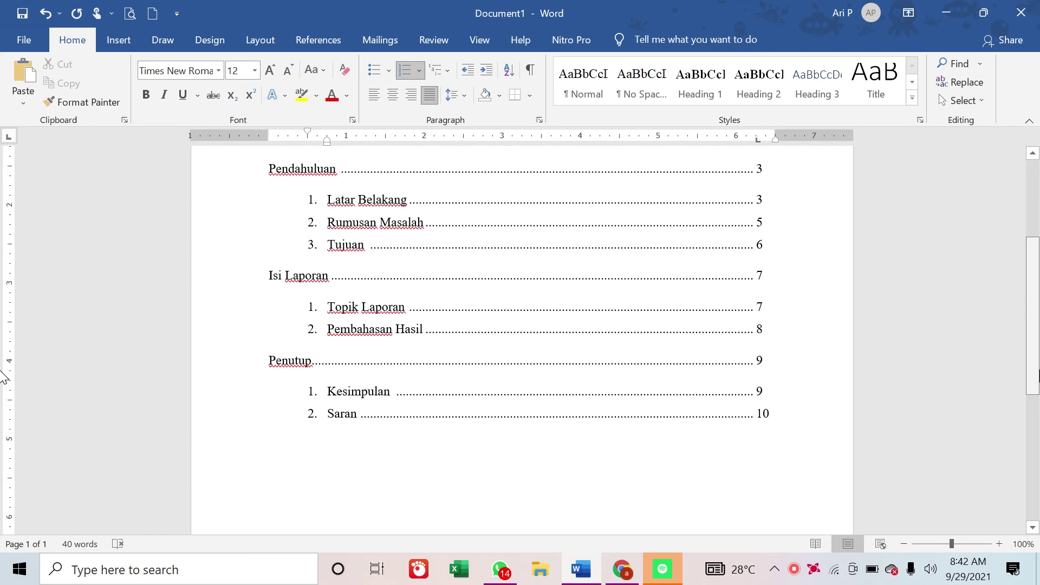
{"action": "scroll", "coordinate": [1014, 293], "scroll_direction": "up", "scroll_amount": 5}
{"action": "scroll", "coordinate": [1018, 412], "scroll_direction": "down", "scroll_amount": 1}
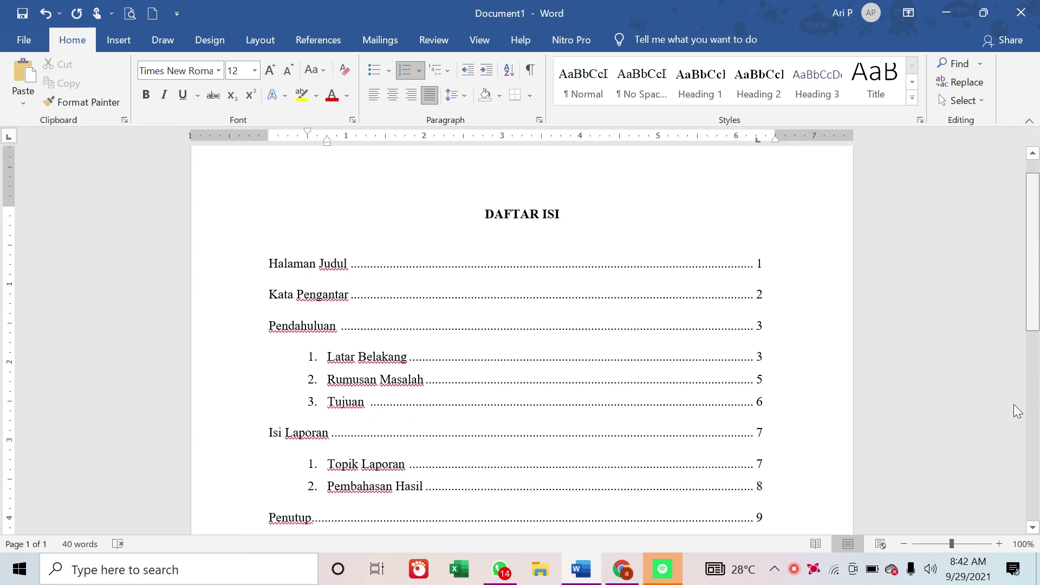
{"action": "scroll", "coordinate": [1018, 412], "scroll_direction": "down", "scroll_amount": 10}
{"action": "scroll", "coordinate": [1005, 339], "scroll_direction": "up", "scroll_amount": 10}
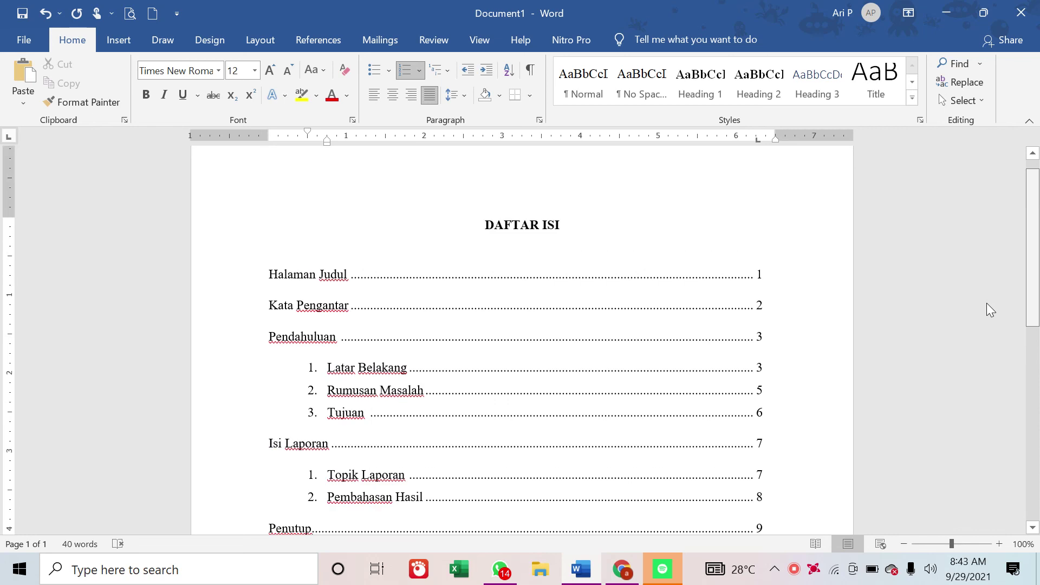
{"action": "scroll", "coordinate": [986, 303], "scroll_direction": "down", "scroll_amount": 4}
{"action": "scroll", "coordinate": [998, 397], "scroll_direction": "up", "scroll_amount": 3}
{"action": "scroll", "coordinate": [986, 332], "scroll_direction": "down", "scroll_amount": 4}
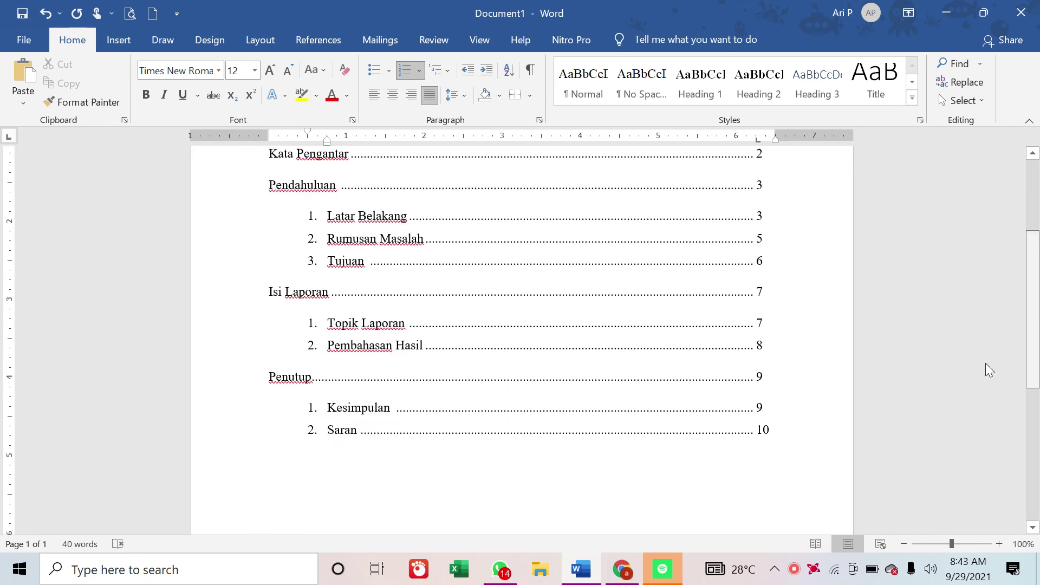
{"action": "scroll", "coordinate": [976, 320], "scroll_direction": "up", "scroll_amount": 5}
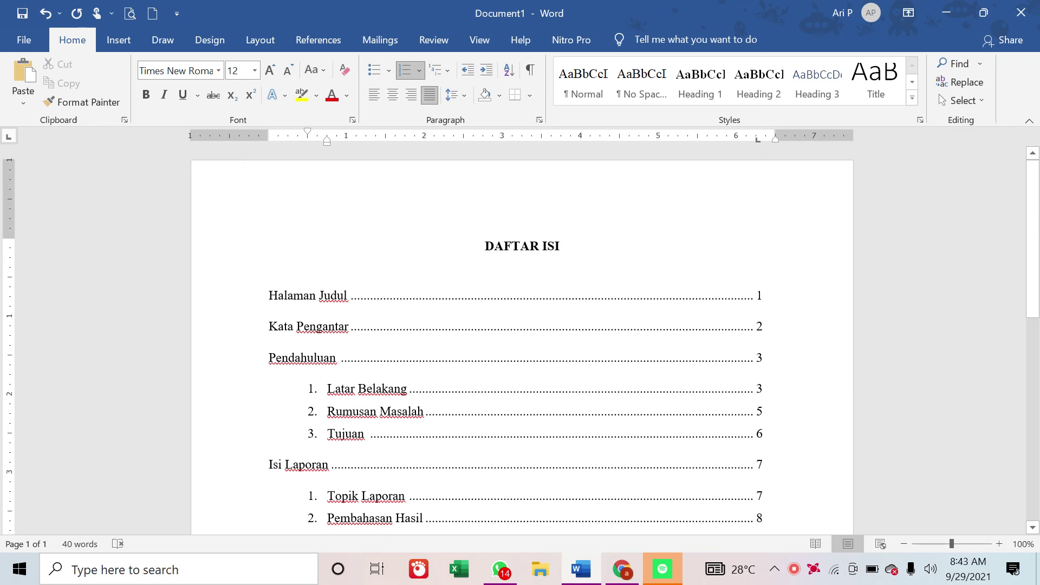
Step: Try the A4 paper size for the document and undo the change
{"action": "left_click", "coordinate": [258, 42]}
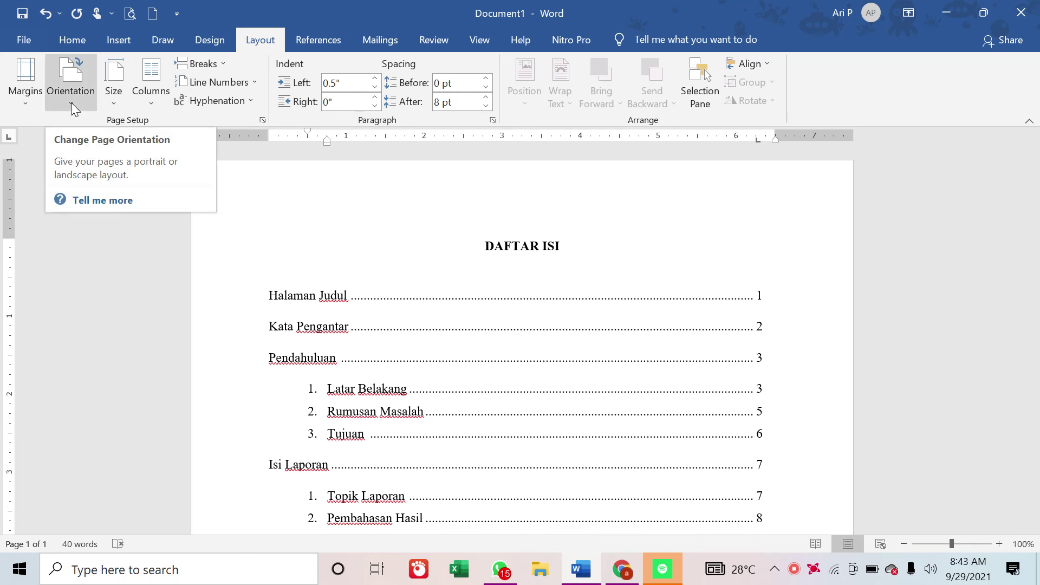
{"action": "left_click", "coordinate": [112, 105]}
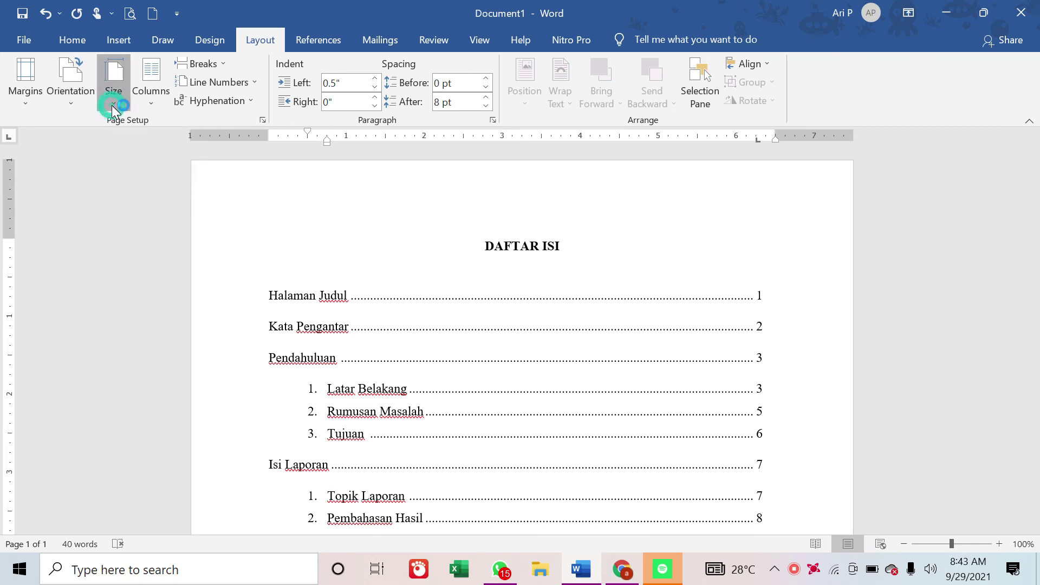
{"action": "left_click", "coordinate": [112, 105]}
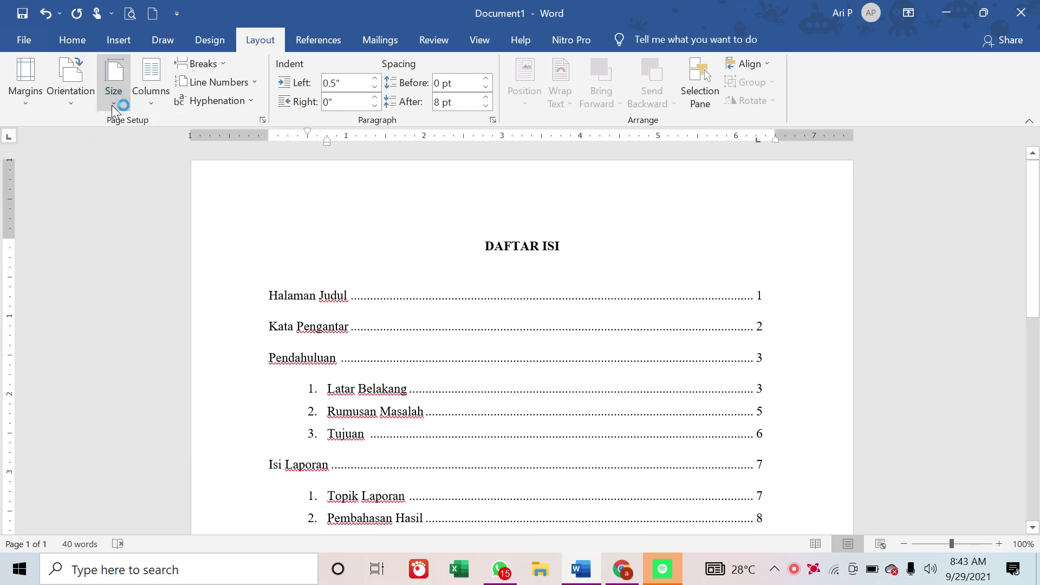
{"action": "left_click", "coordinate": [113, 106]}
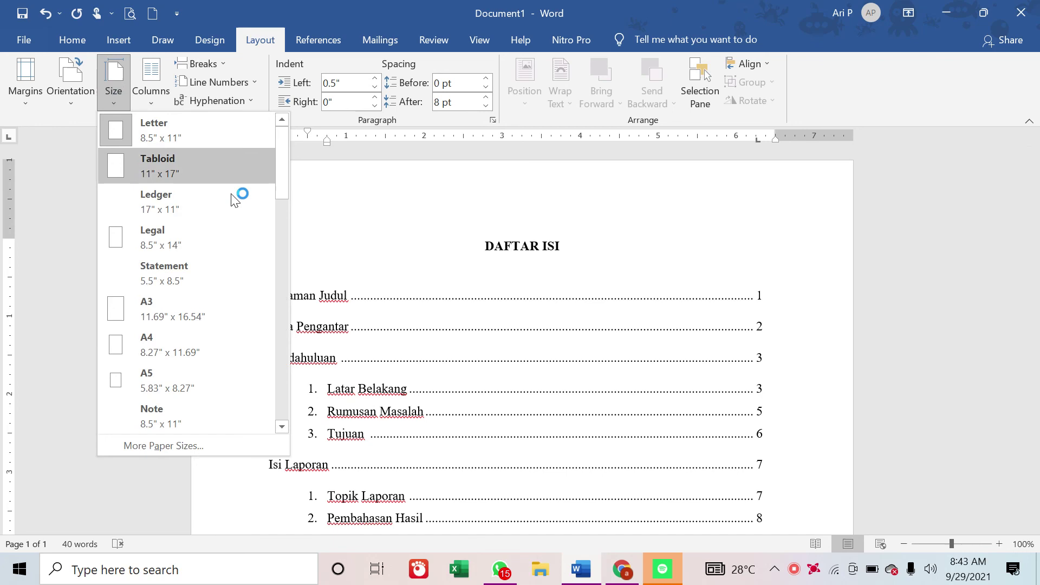
{"action": "left_click", "coordinate": [168, 357]}
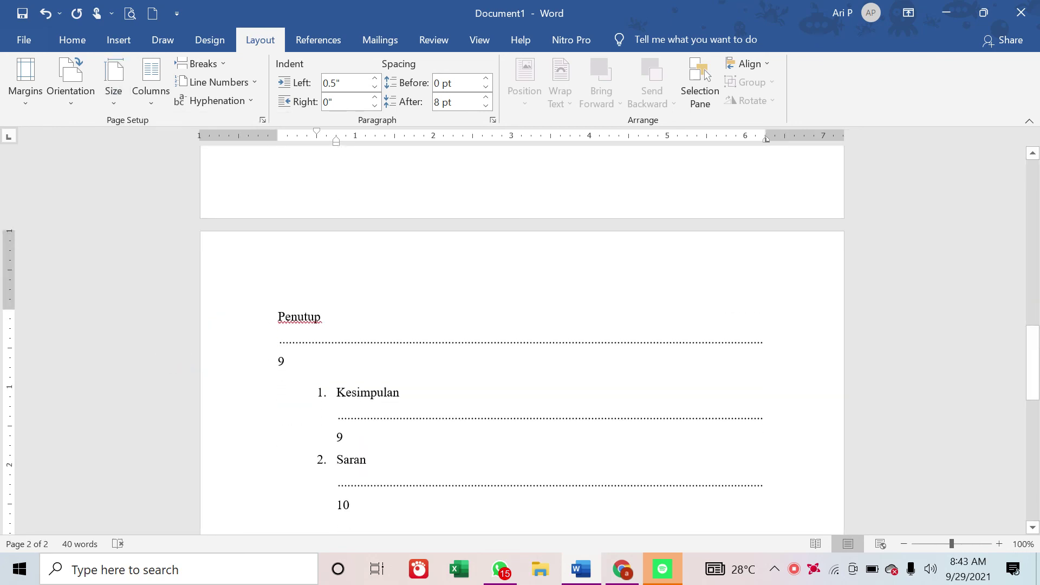
{"action": "key", "text": "ctrl+a"}
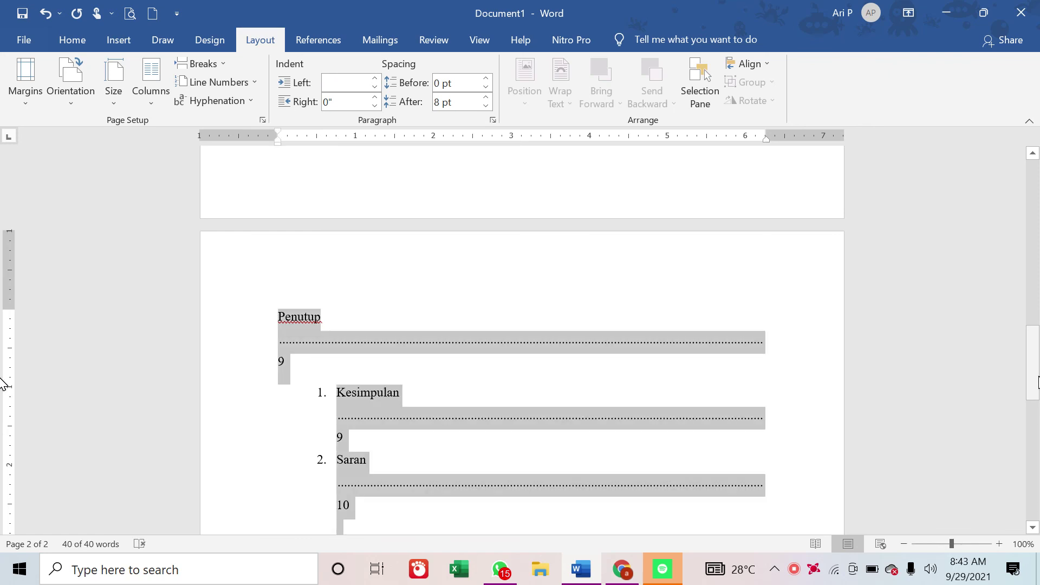
{"action": "key", "text": "ctrl+z"}
{"action": "left_click_drag", "start_coordinate": [1035, 388], "coordinate": [1026, 190]}
{"action": "left_click", "coordinate": [21, 100]}
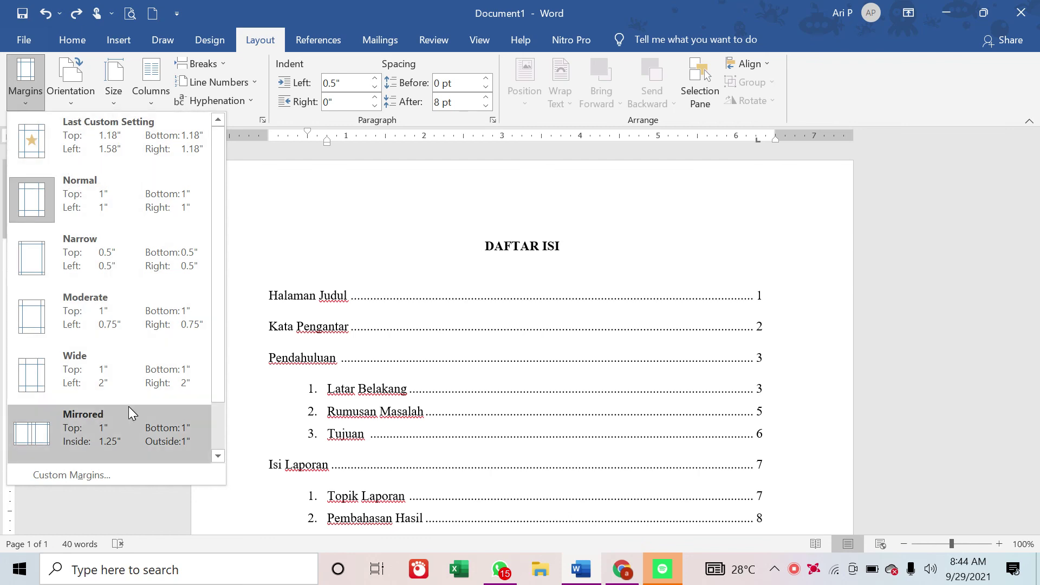
{"action": "left_click", "coordinate": [818, 307]}
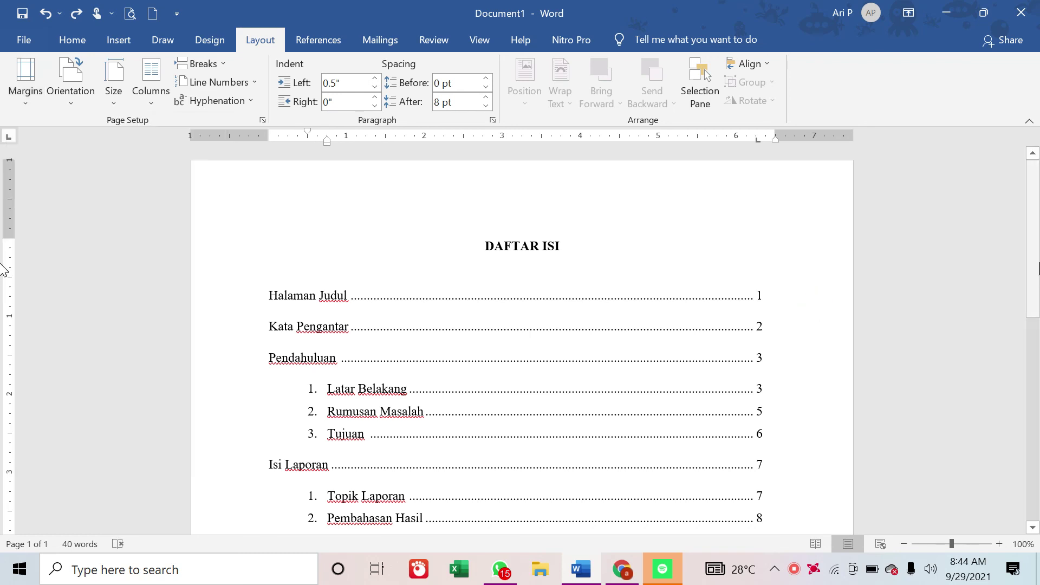
{"action": "left_click_drag", "start_coordinate": [1039, 263], "coordinate": [961, 325]}
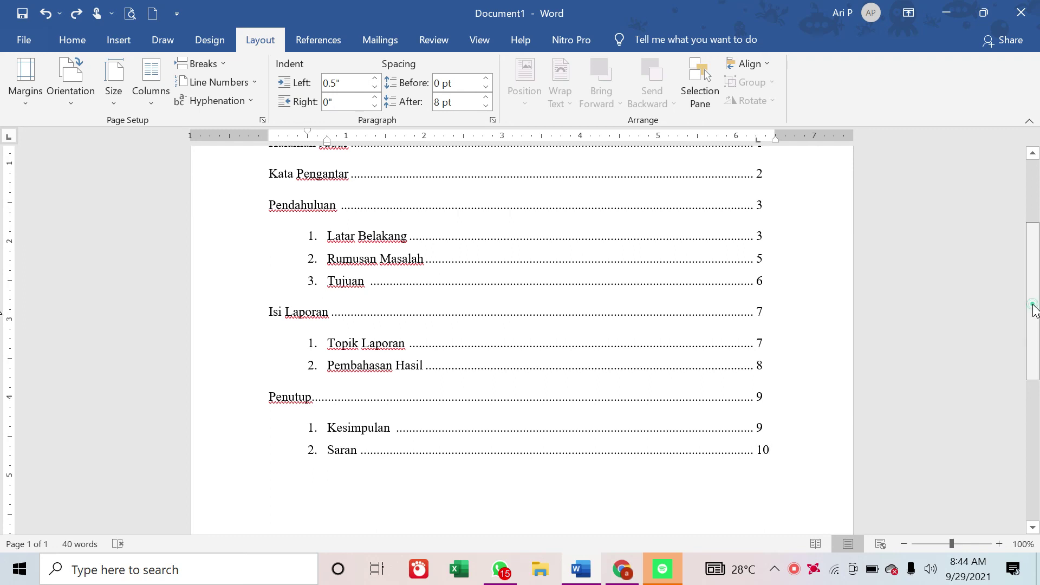
{"action": "scroll", "coordinate": [1032, 314], "scroll_direction": "down", "scroll_amount": 2}
{"action": "scroll", "coordinate": [1030, 403], "scroll_direction": "down", "scroll_amount": 5}
{"action": "scroll", "coordinate": [1023, 397], "scroll_direction": "up", "scroll_amount": 10}
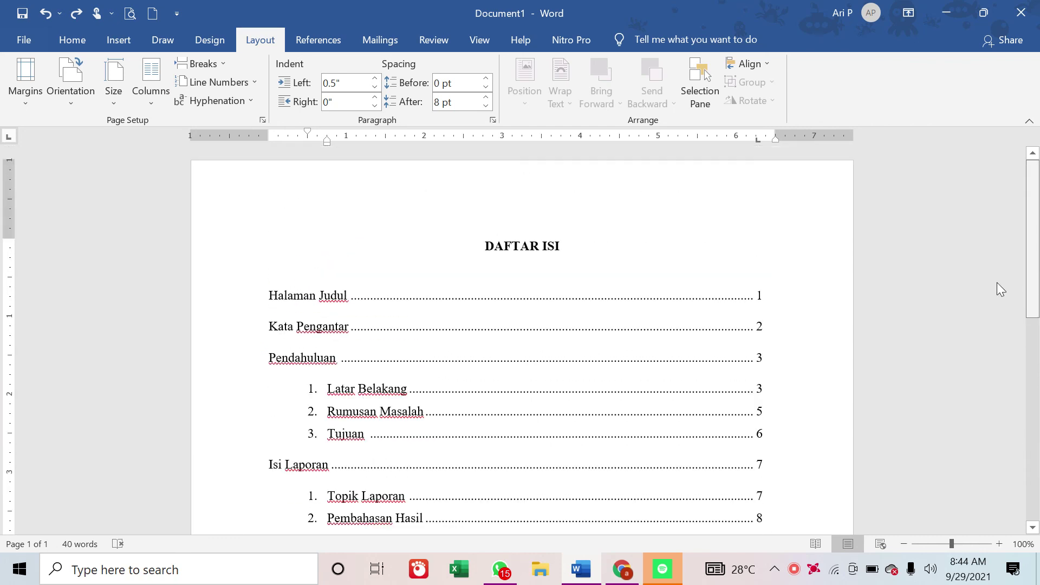
{"action": "scroll", "coordinate": [996, 293], "scroll_direction": "down", "scroll_amount": 4}
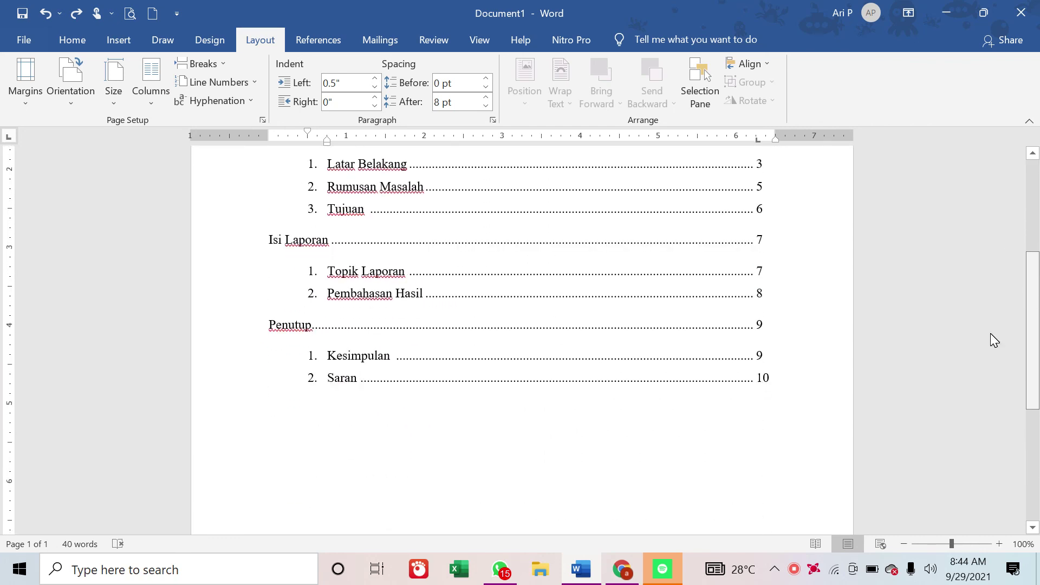
{"action": "scroll", "coordinate": [987, 307], "scroll_direction": "up", "scroll_amount": 4}
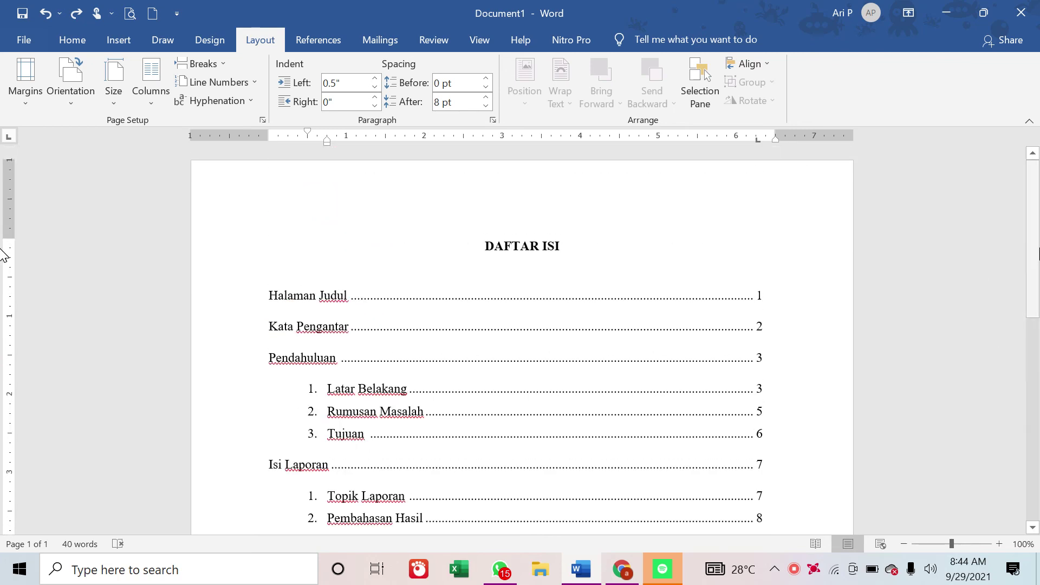
{"action": "scroll", "coordinate": [1029, 363], "scroll_direction": "down", "scroll_amount": 5}
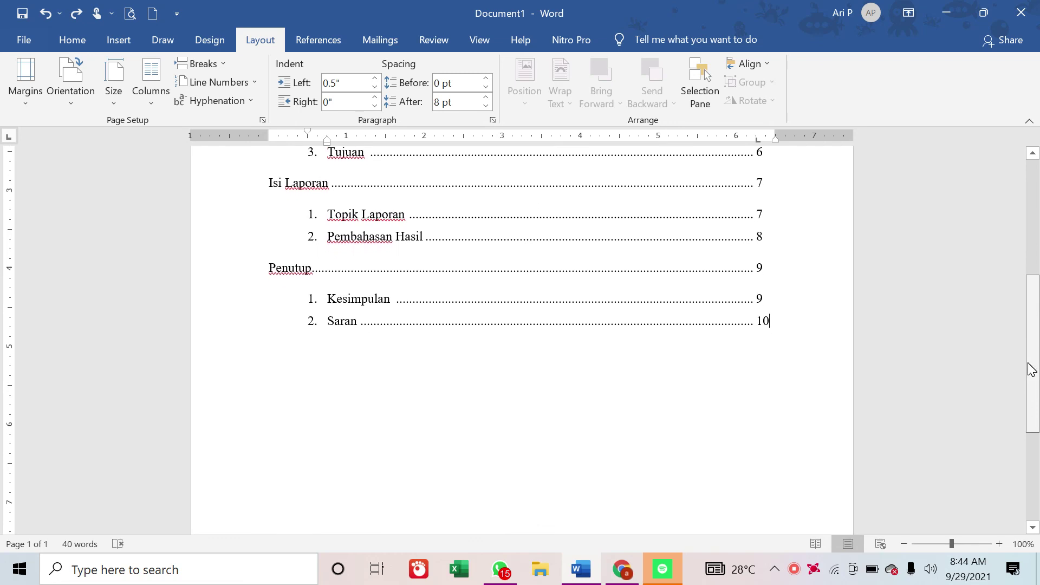
{"action": "scroll", "coordinate": [1025, 341], "scroll_direction": "up", "scroll_amount": 3}
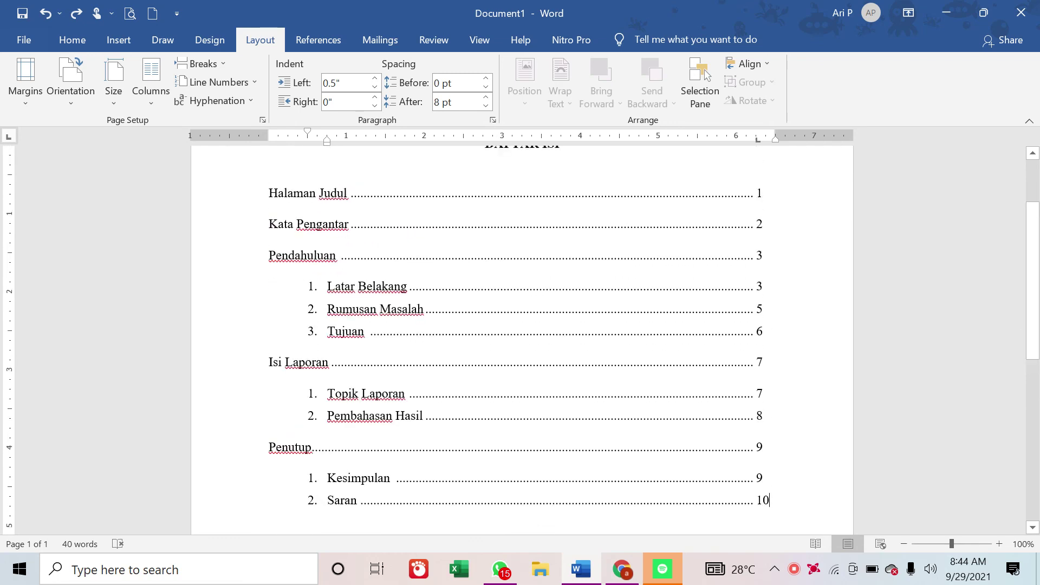
{"action": "right_click", "coordinate": [794, 574]}
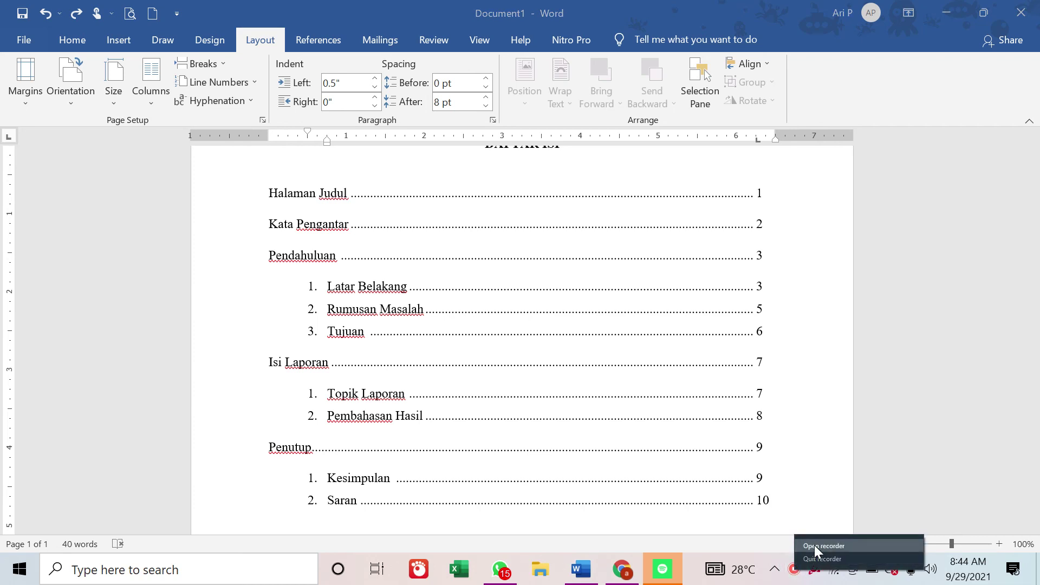